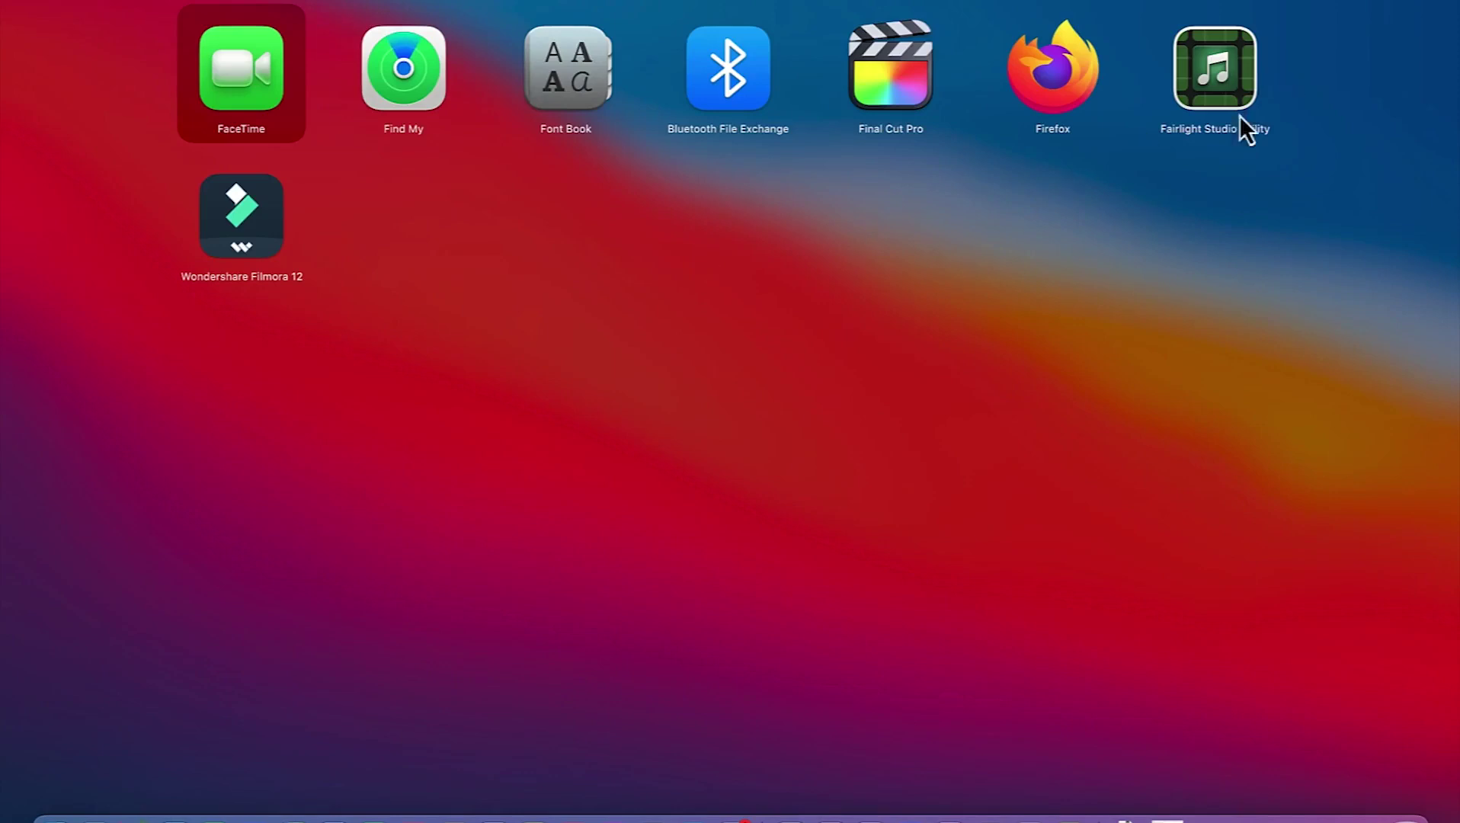
- Launch Wondershare Filmora 12 and review the start window's additional tools and the available project aspect ratios
left_click(247, 230)
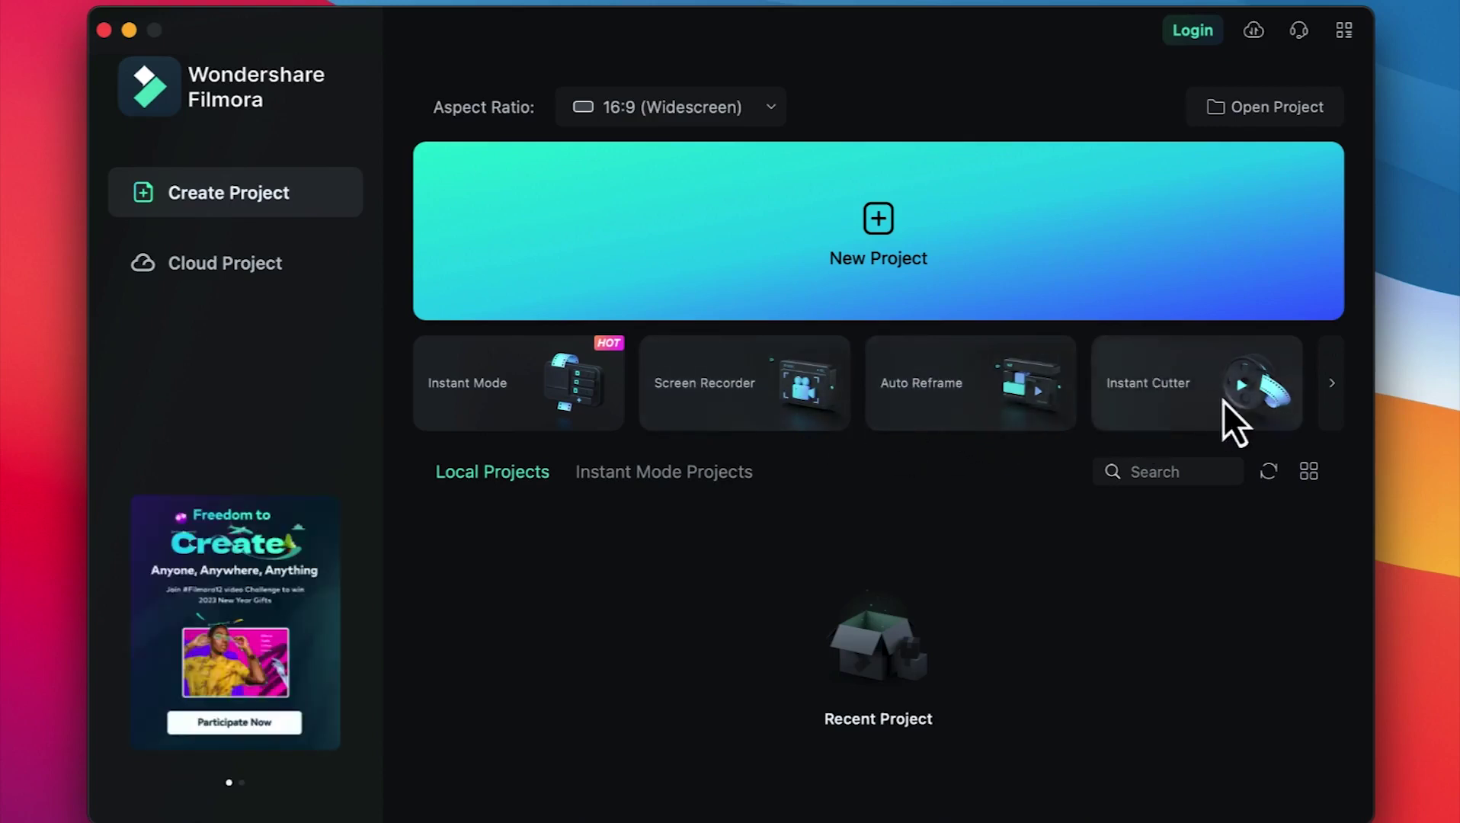
left_click(1329, 399)
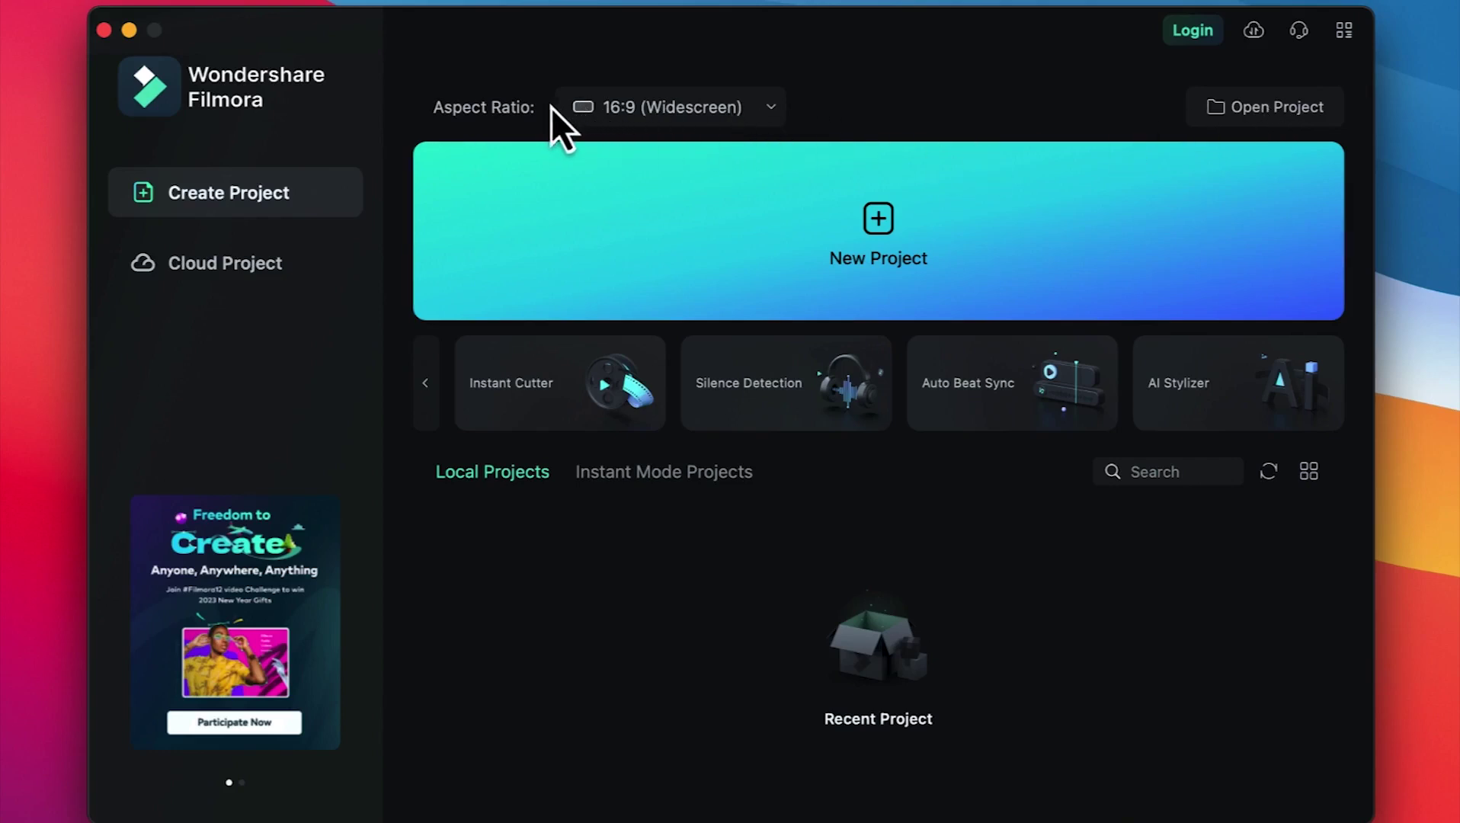
left_click(772, 109)
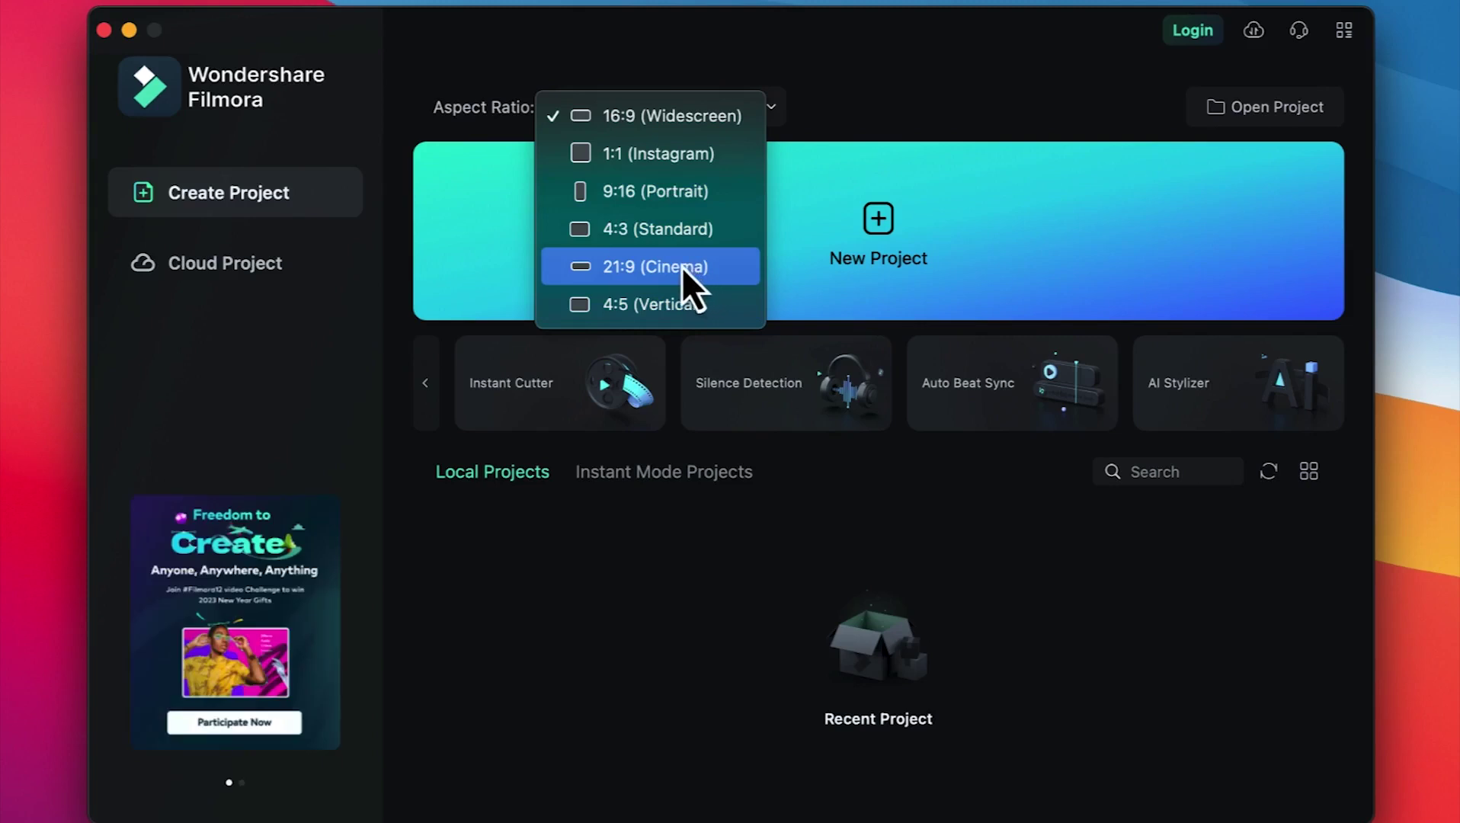
left_click(874, 81)
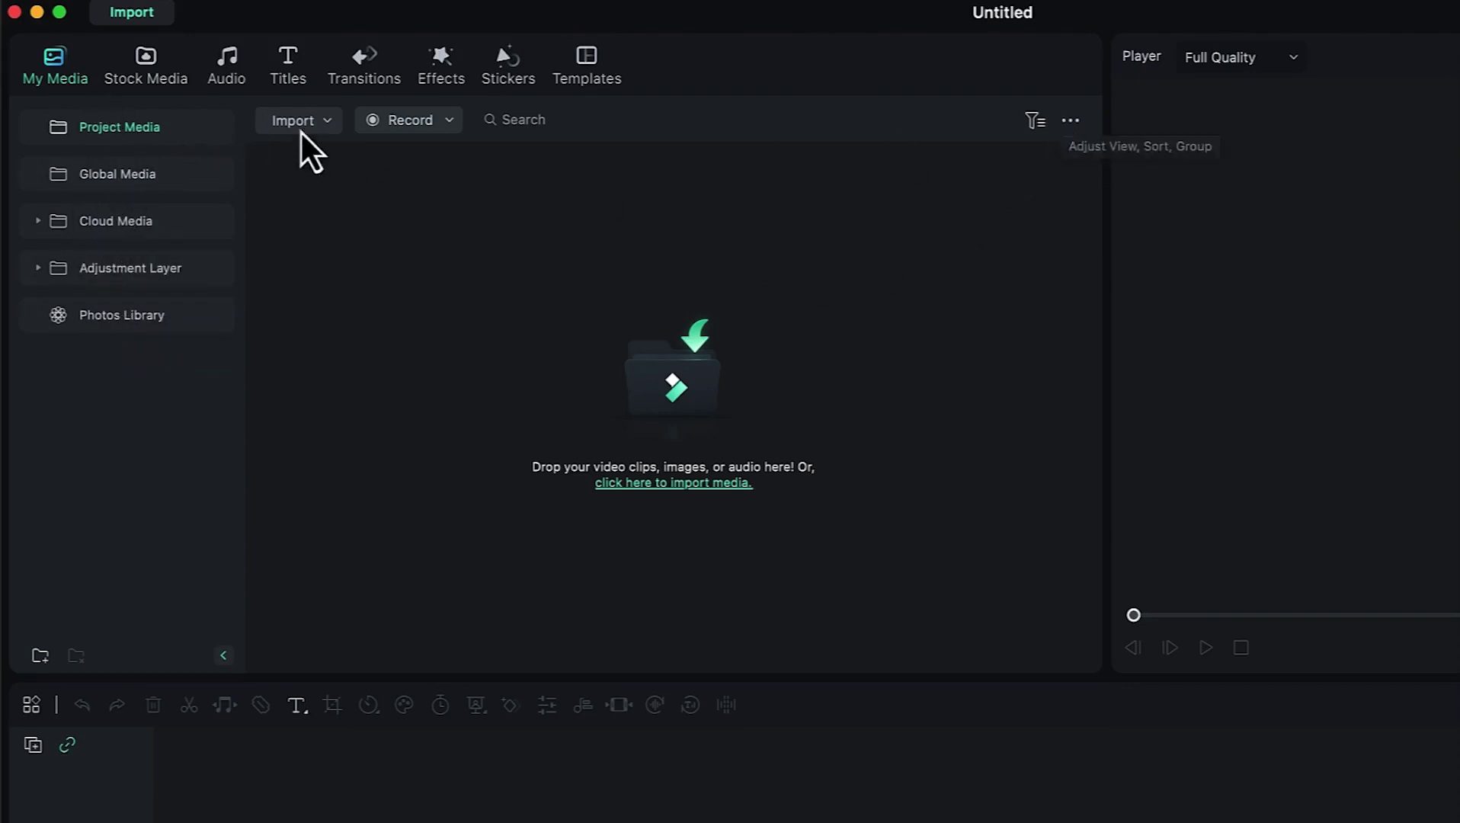
- Review the media import options, including import from other apps, and the available recording options
left_click(327, 124)
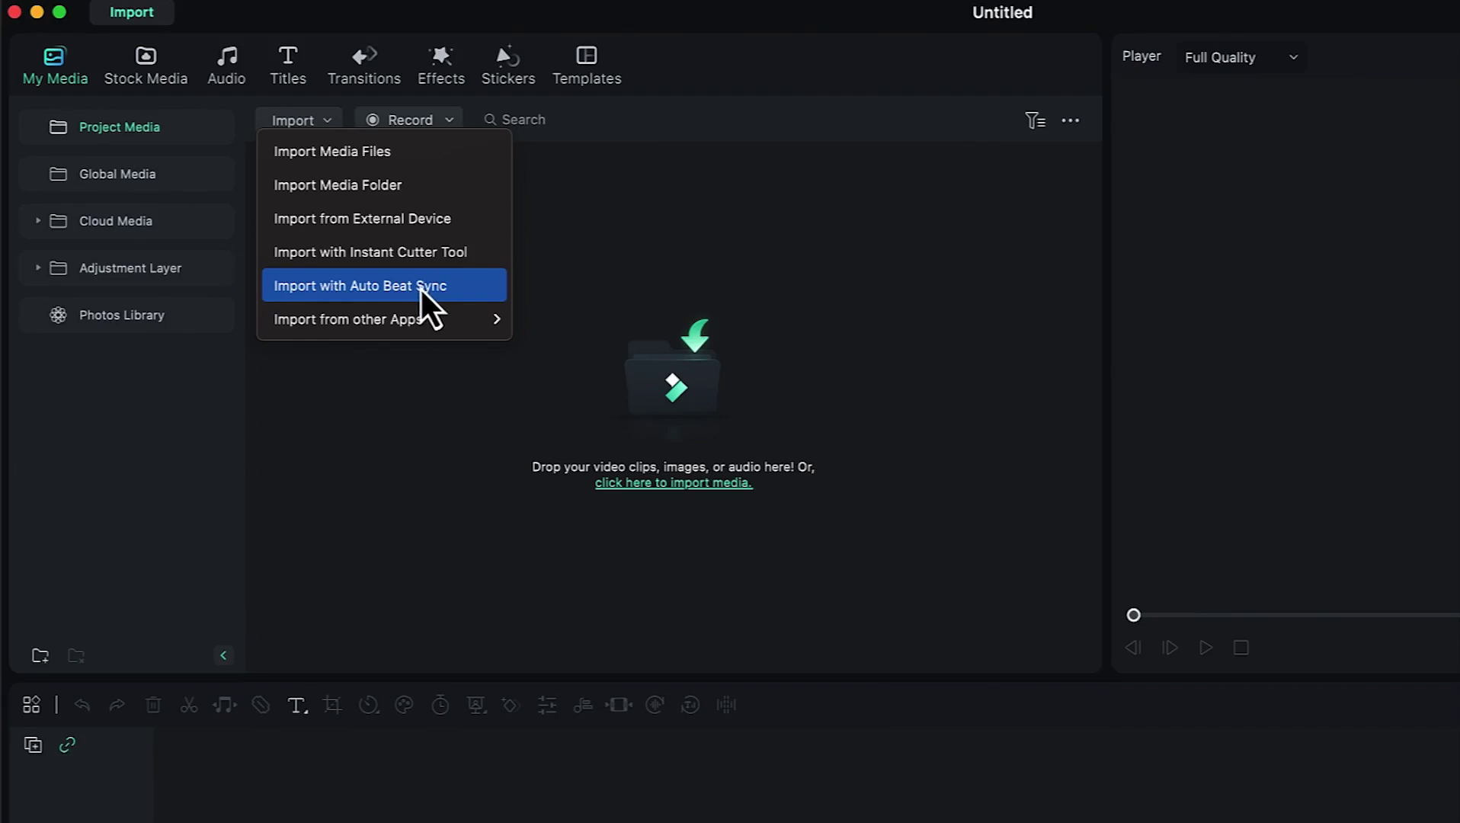
mouse_move(439, 323)
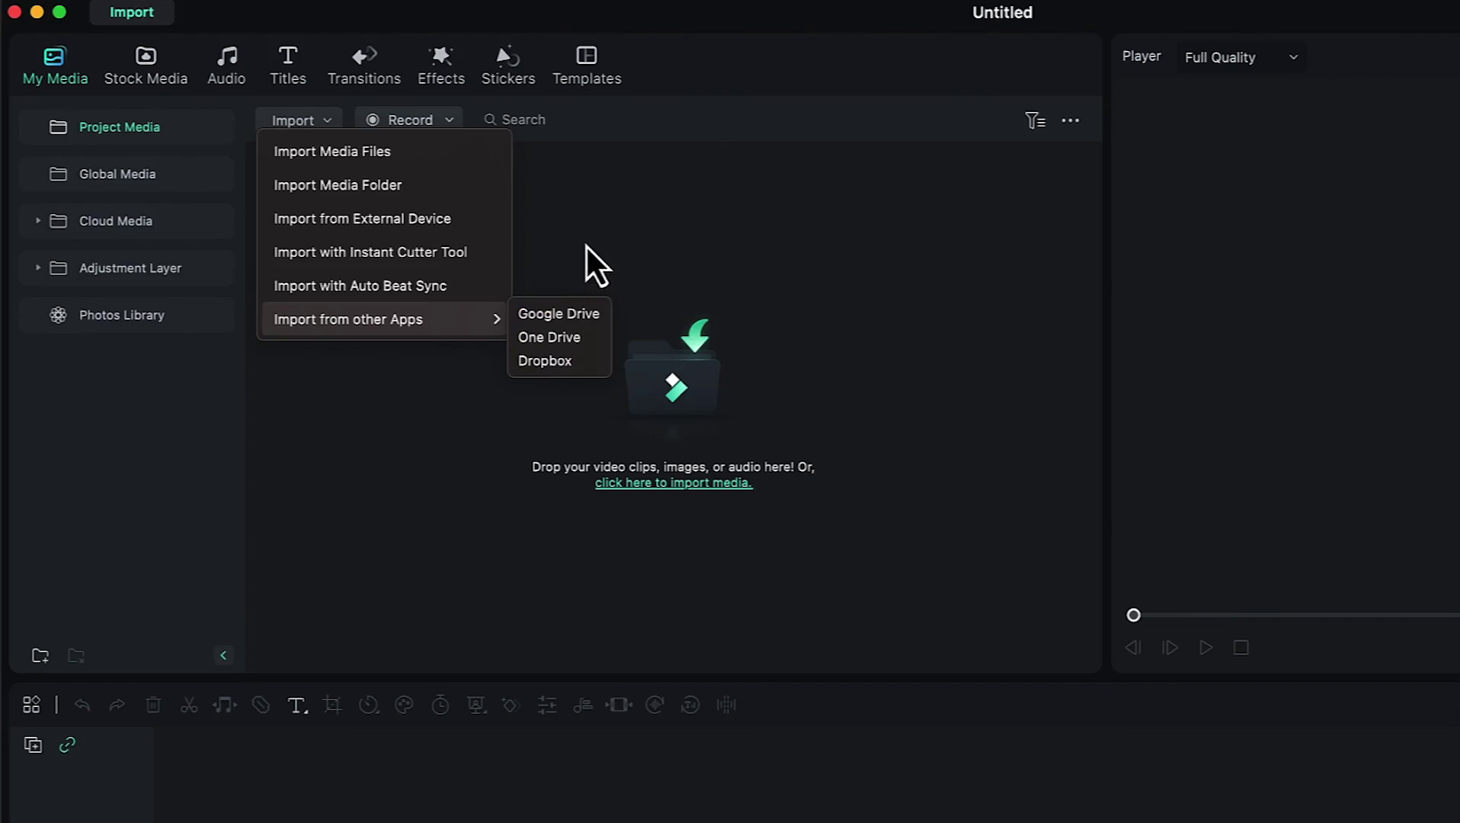
left_click(603, 272)
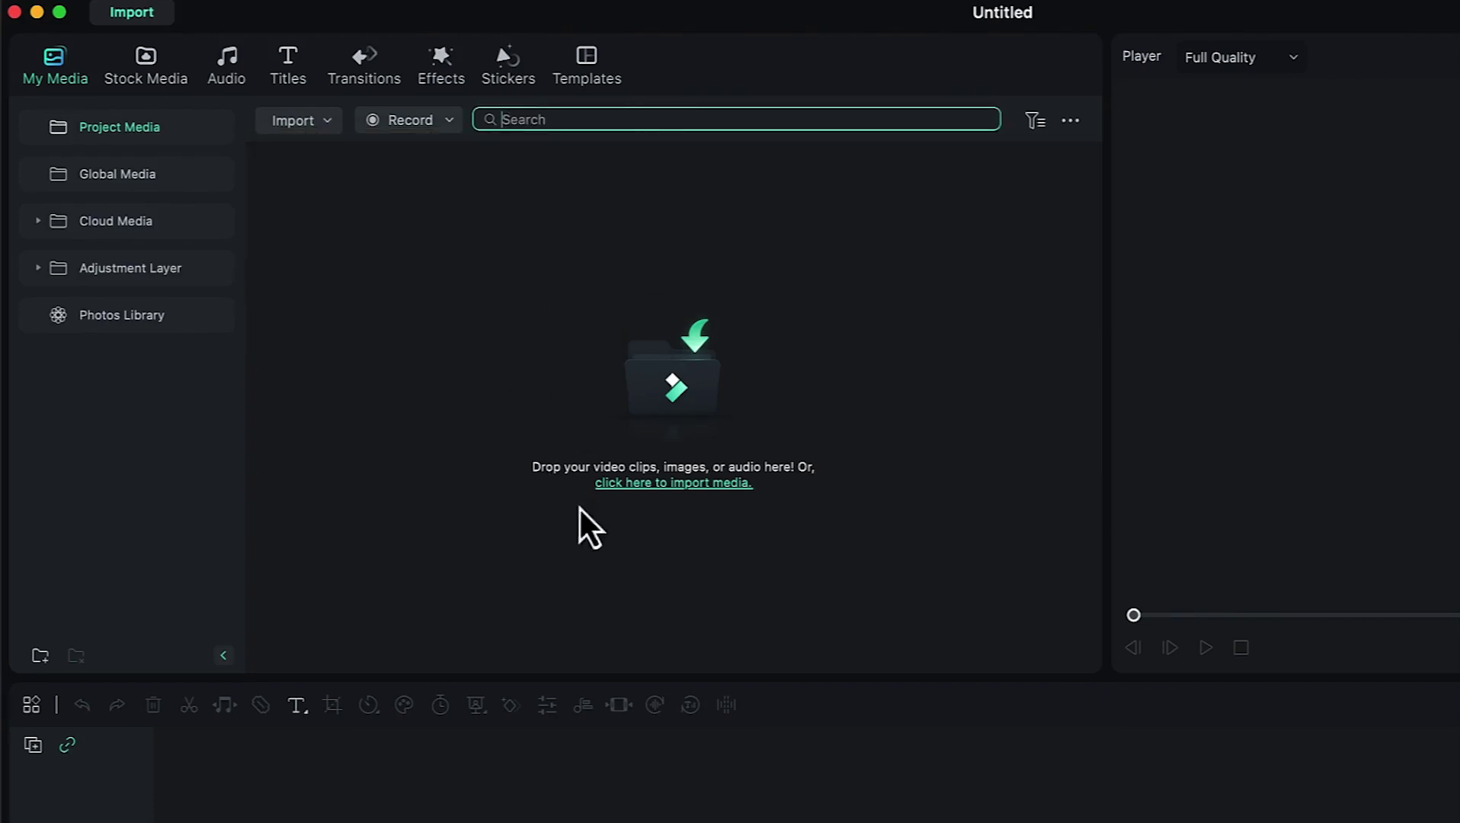
left_click(449, 121)
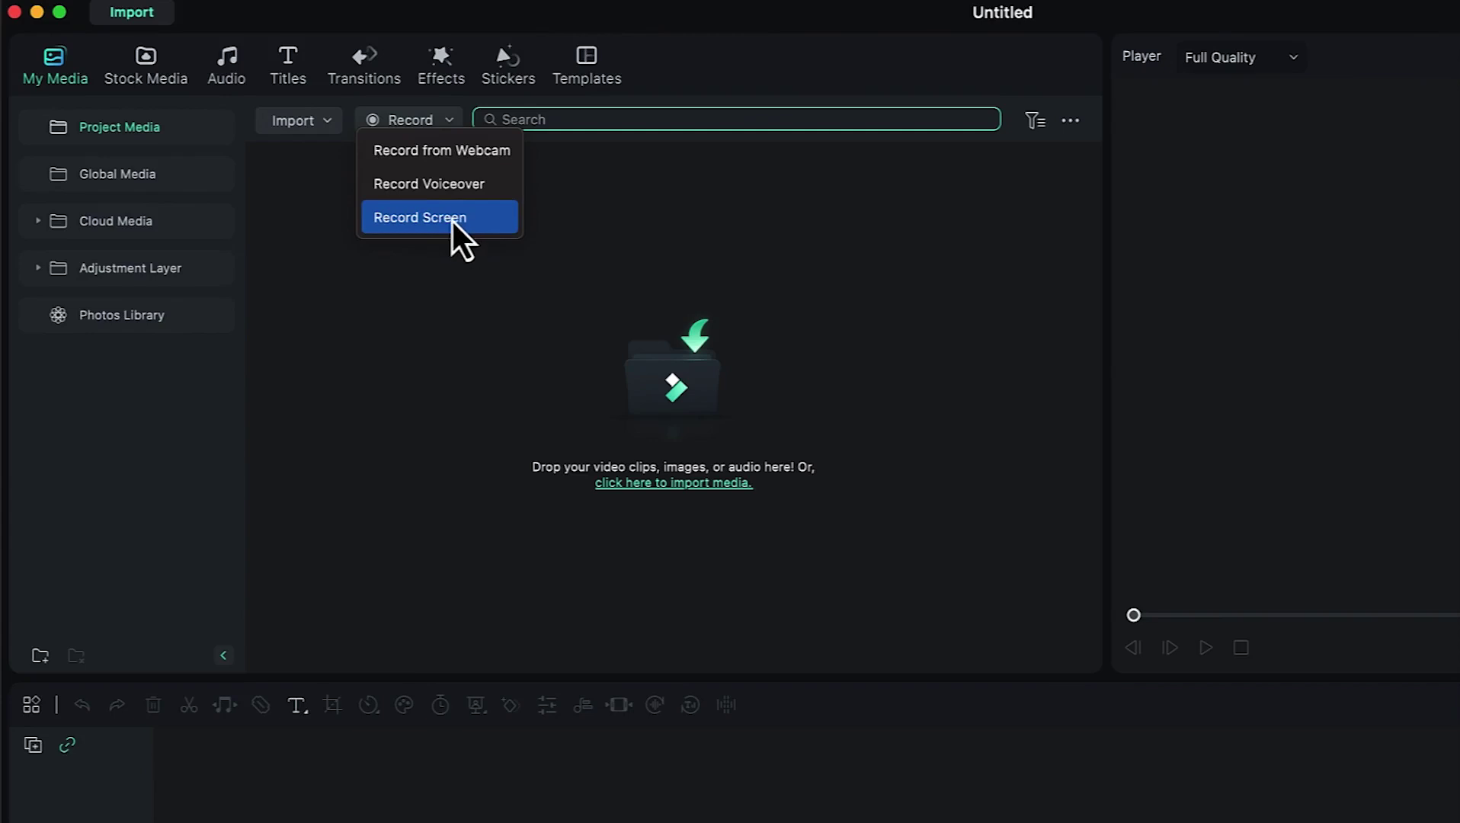
left_click(645, 187)
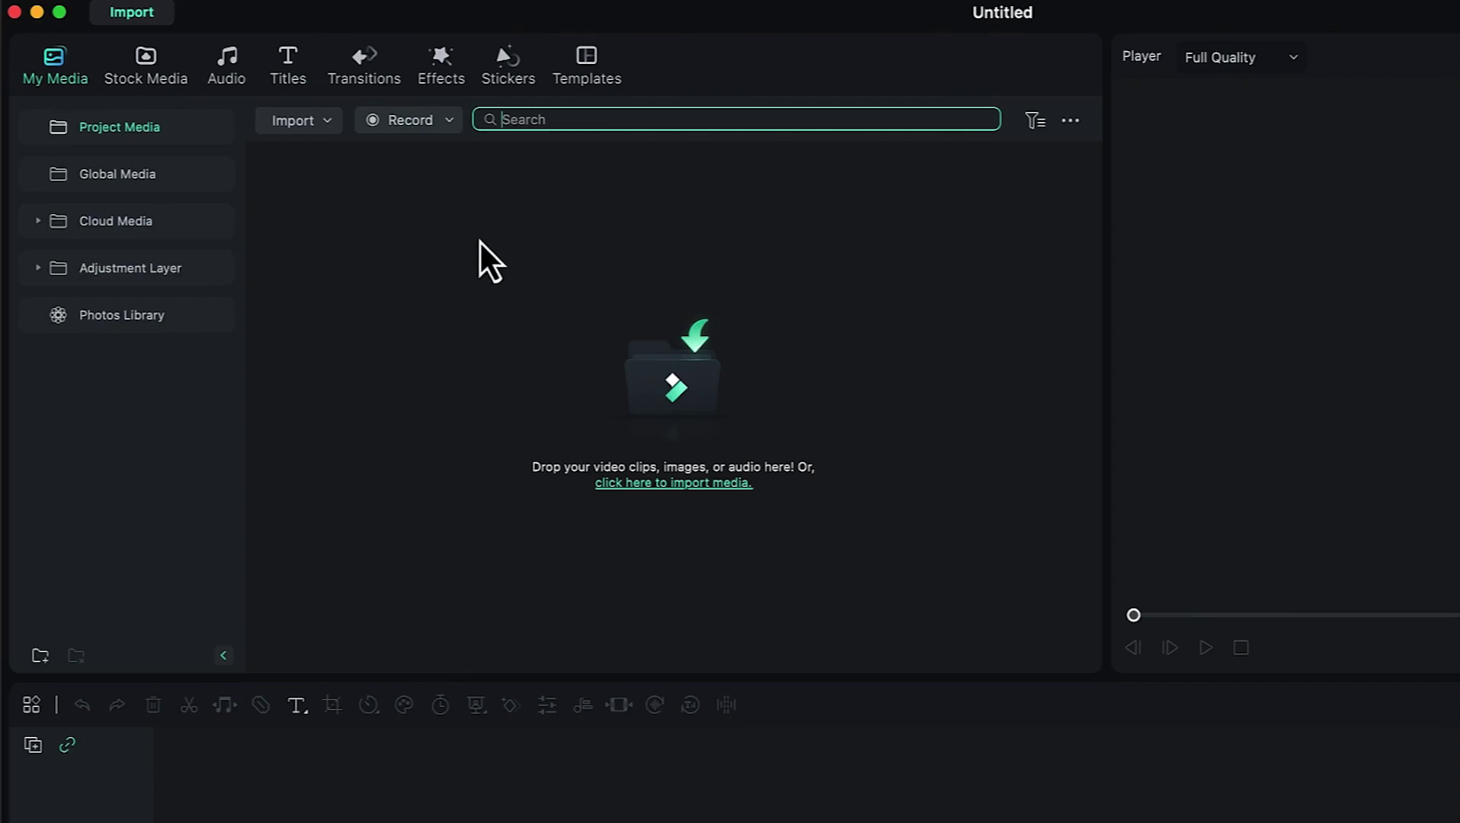
- Examine the media type filters and the View, Sort by and Group by options for the project media
left_click(1038, 123)
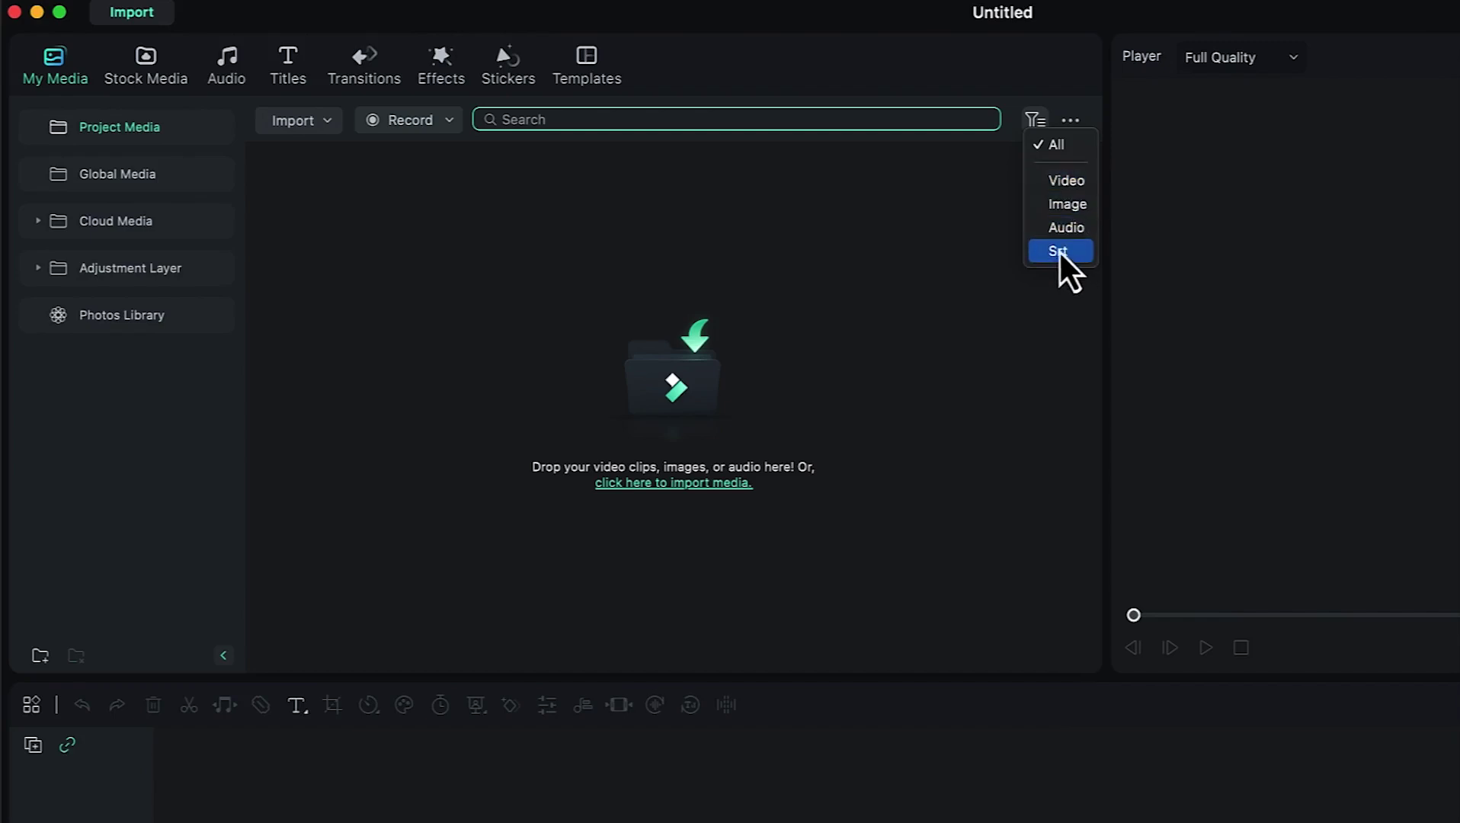
left_click(1078, 121)
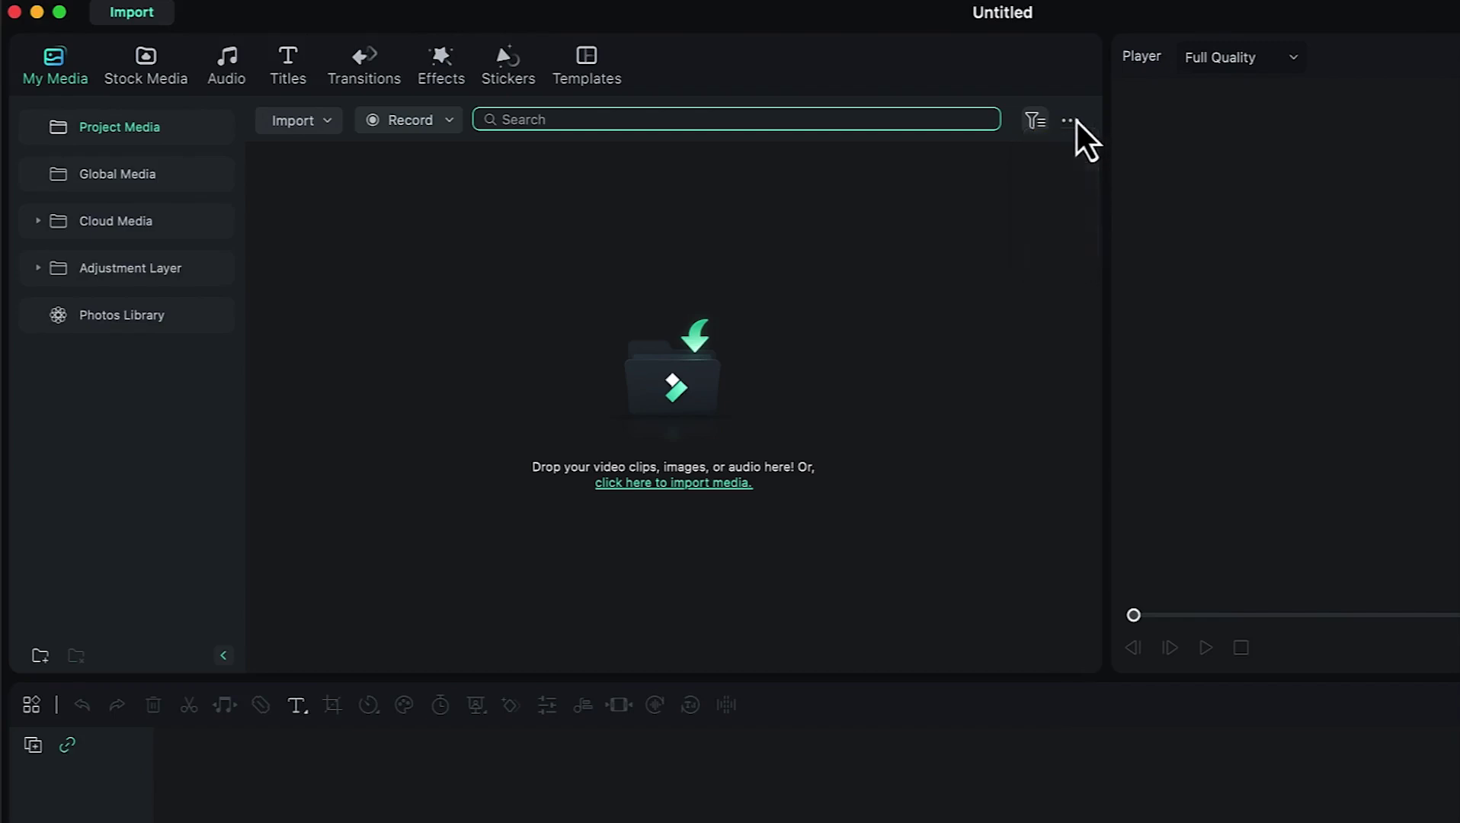
left_click(1073, 122)
mouse_move(1089, 144)
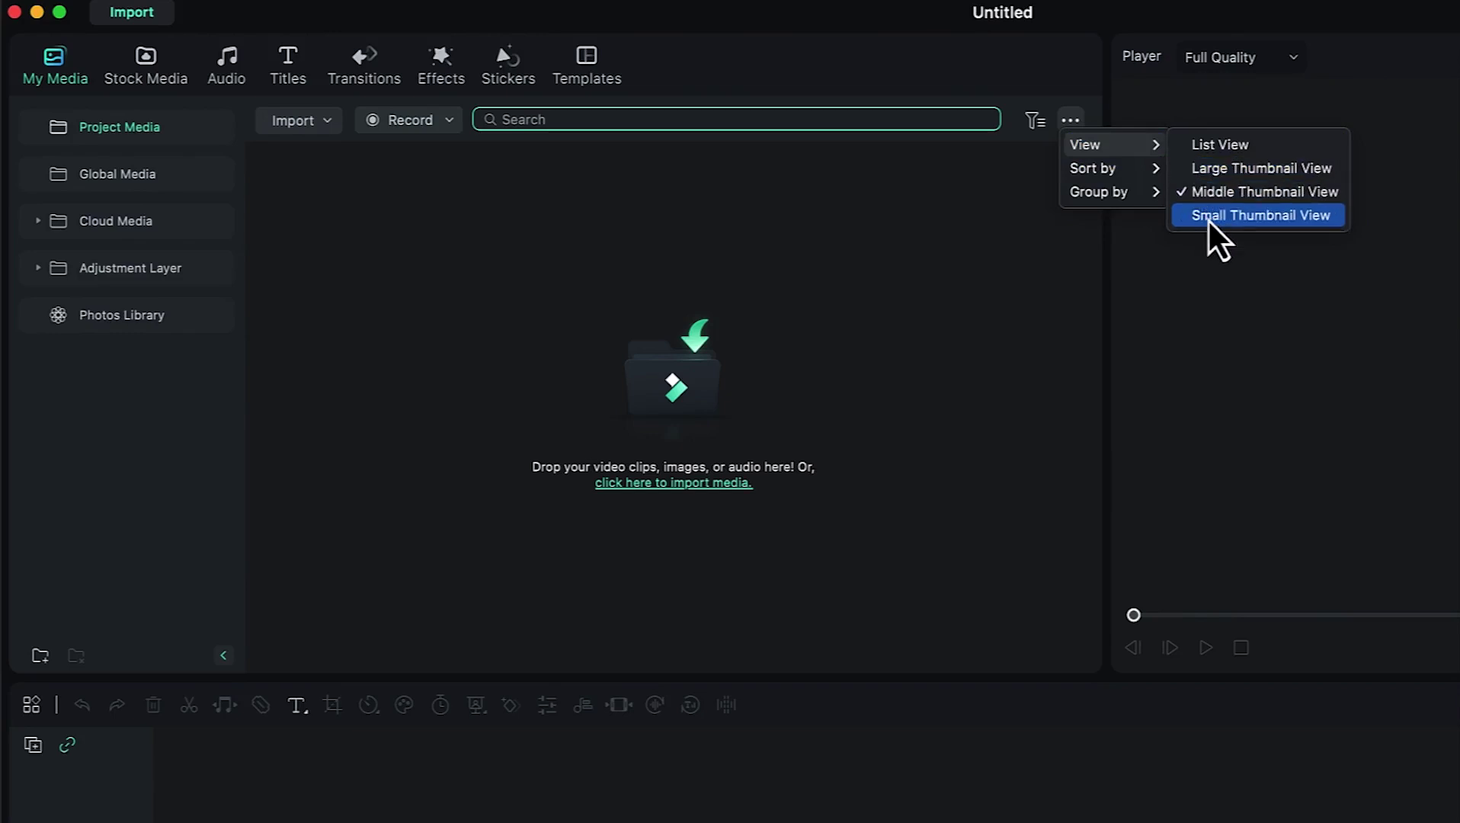
mouse_move(1150, 170)
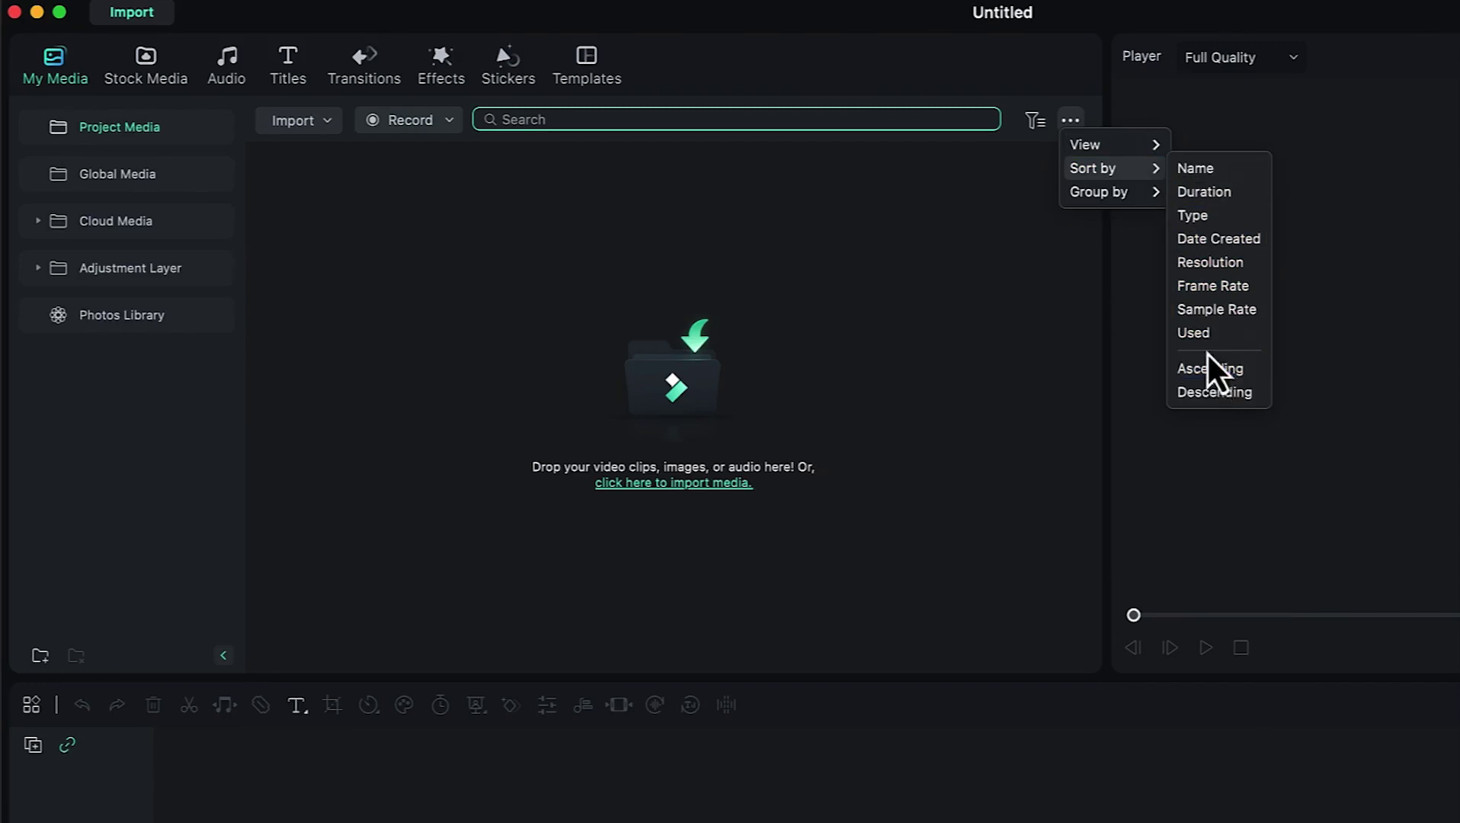
mouse_move(1155, 202)
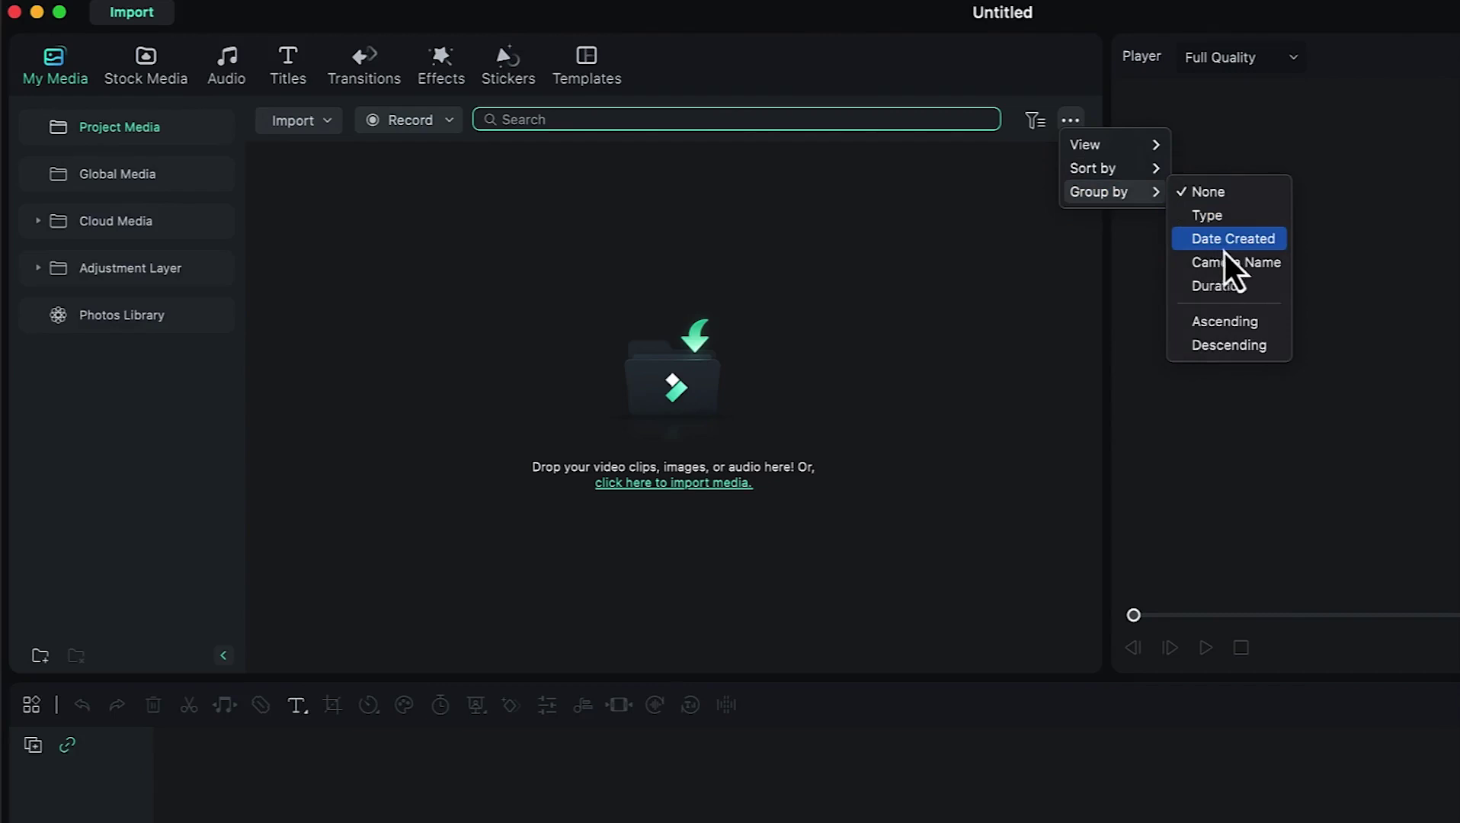
left_click(891, 319)
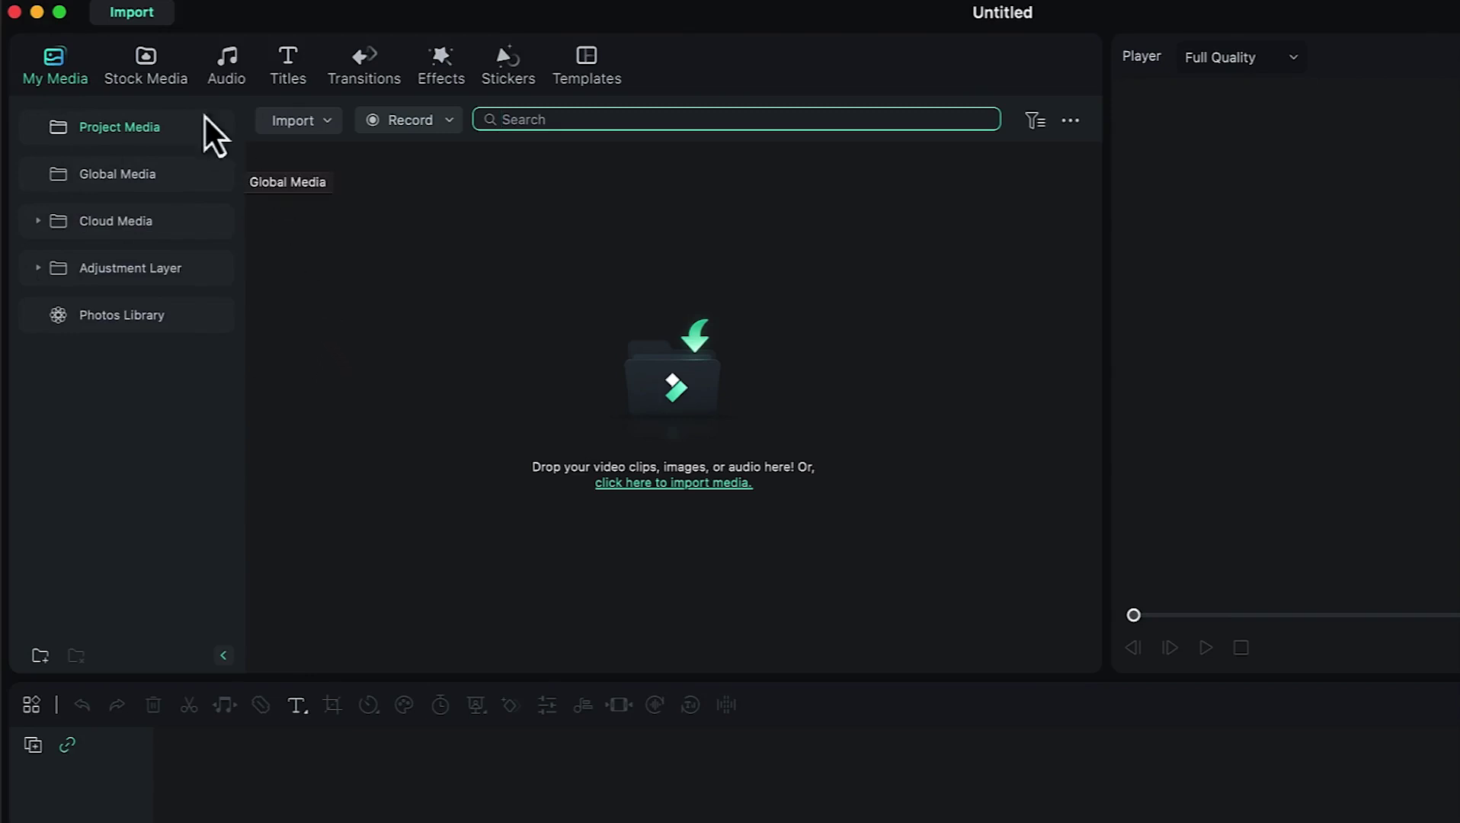
- Search the Pexels stock media for "cats" and view both the video and photo results
left_click(139, 63)
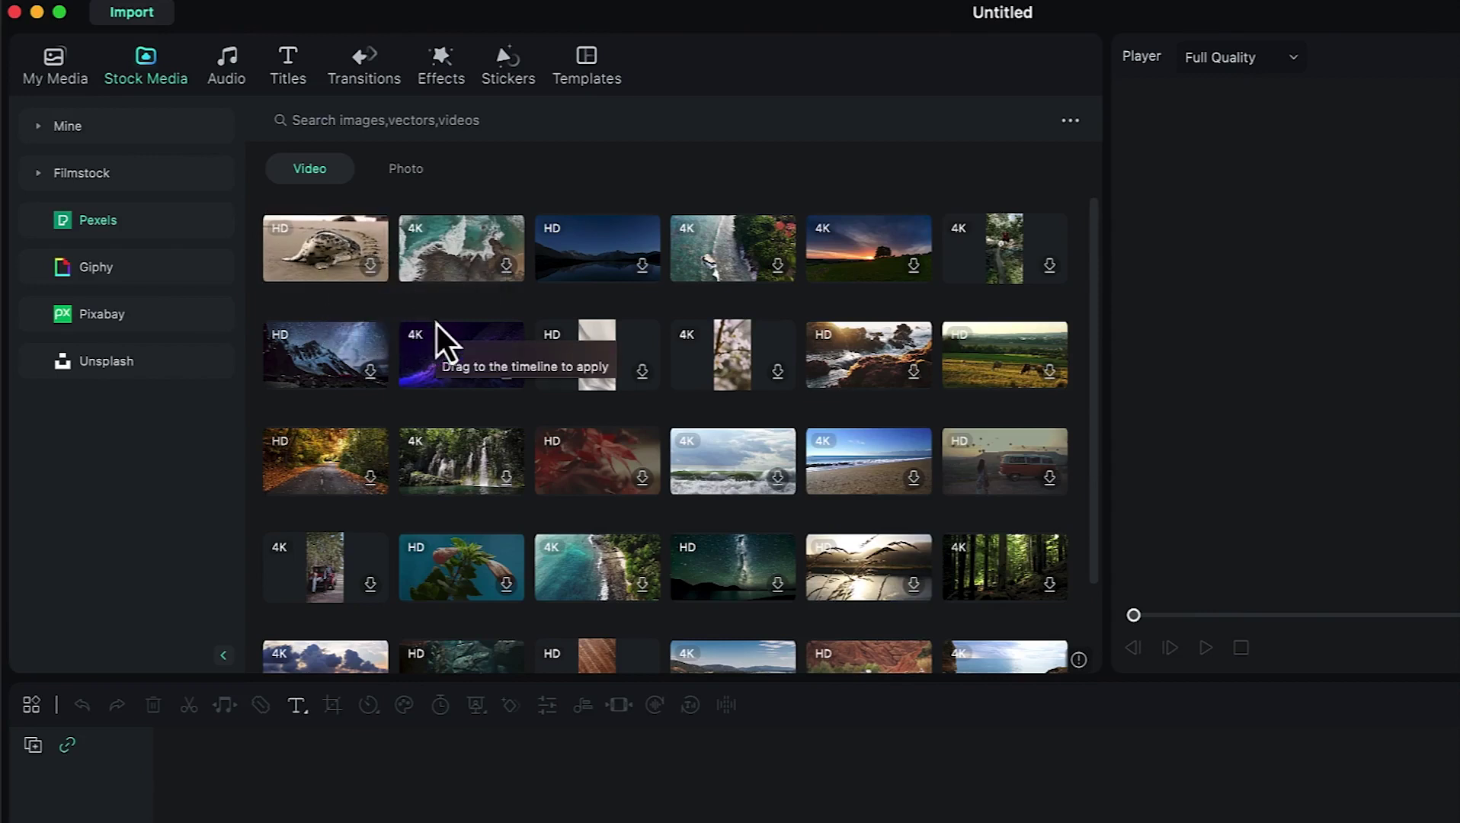
left_click(393, 123)
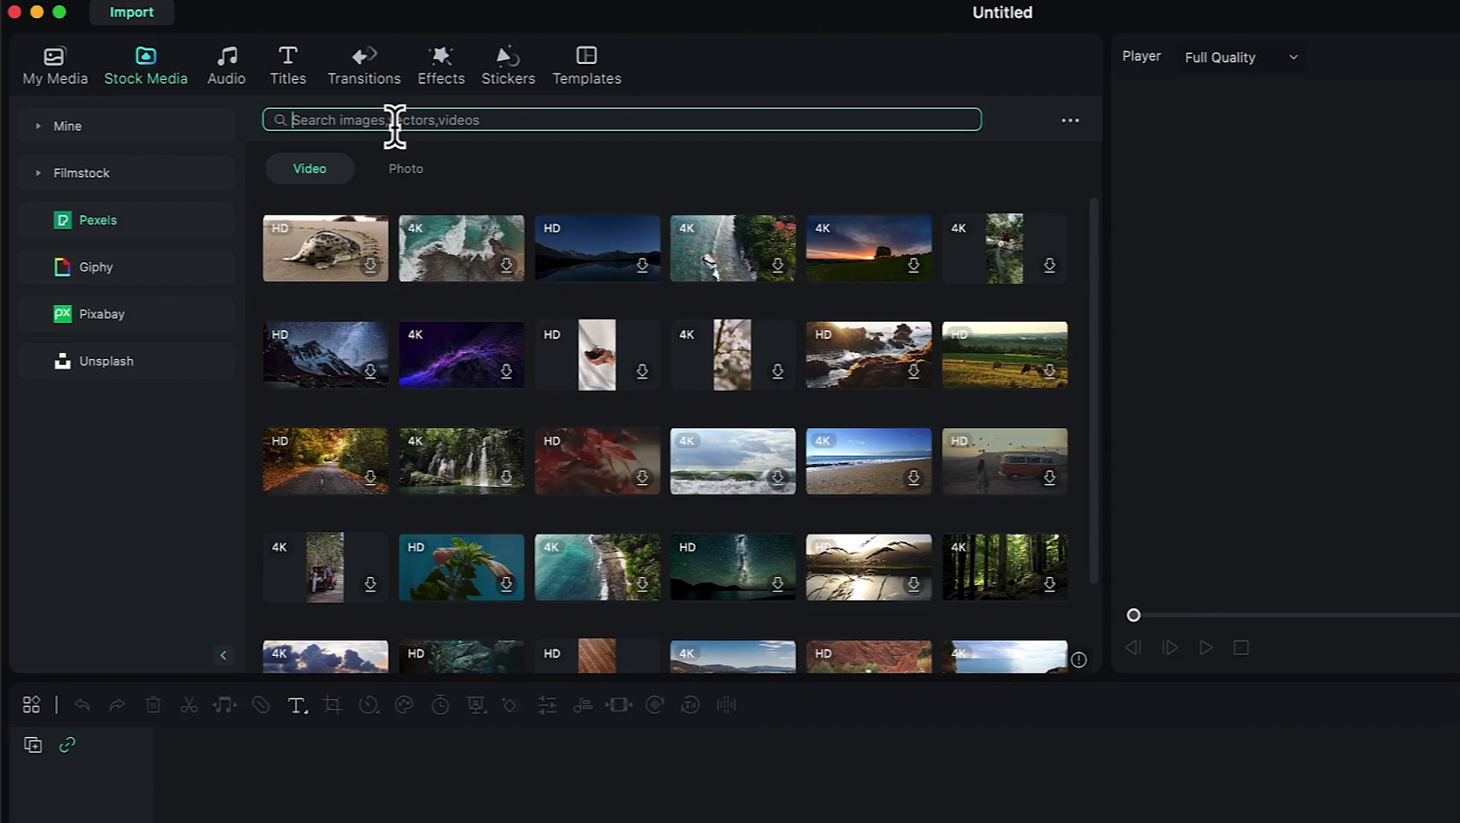
type("cats")
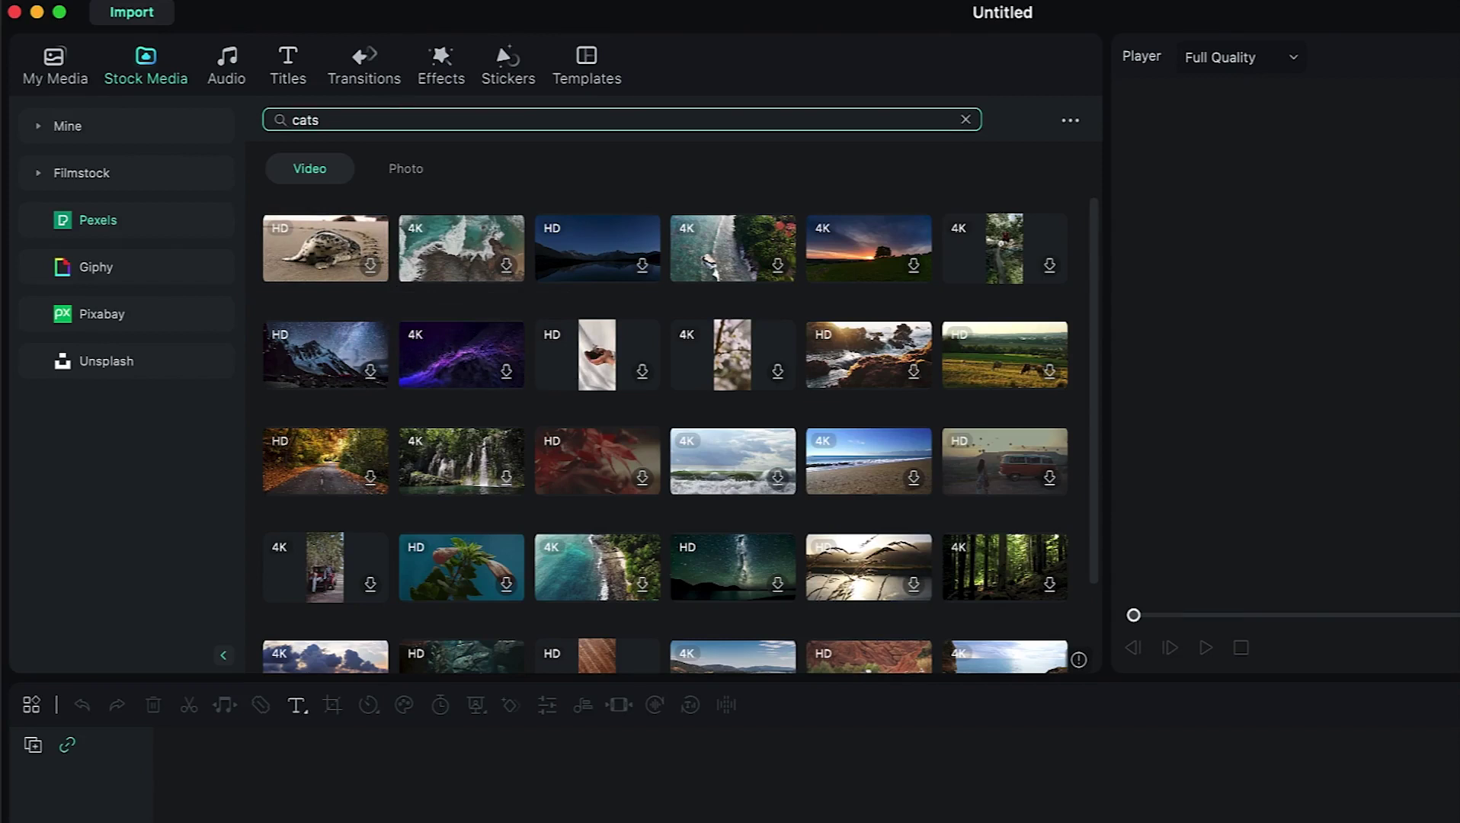
key("Return")
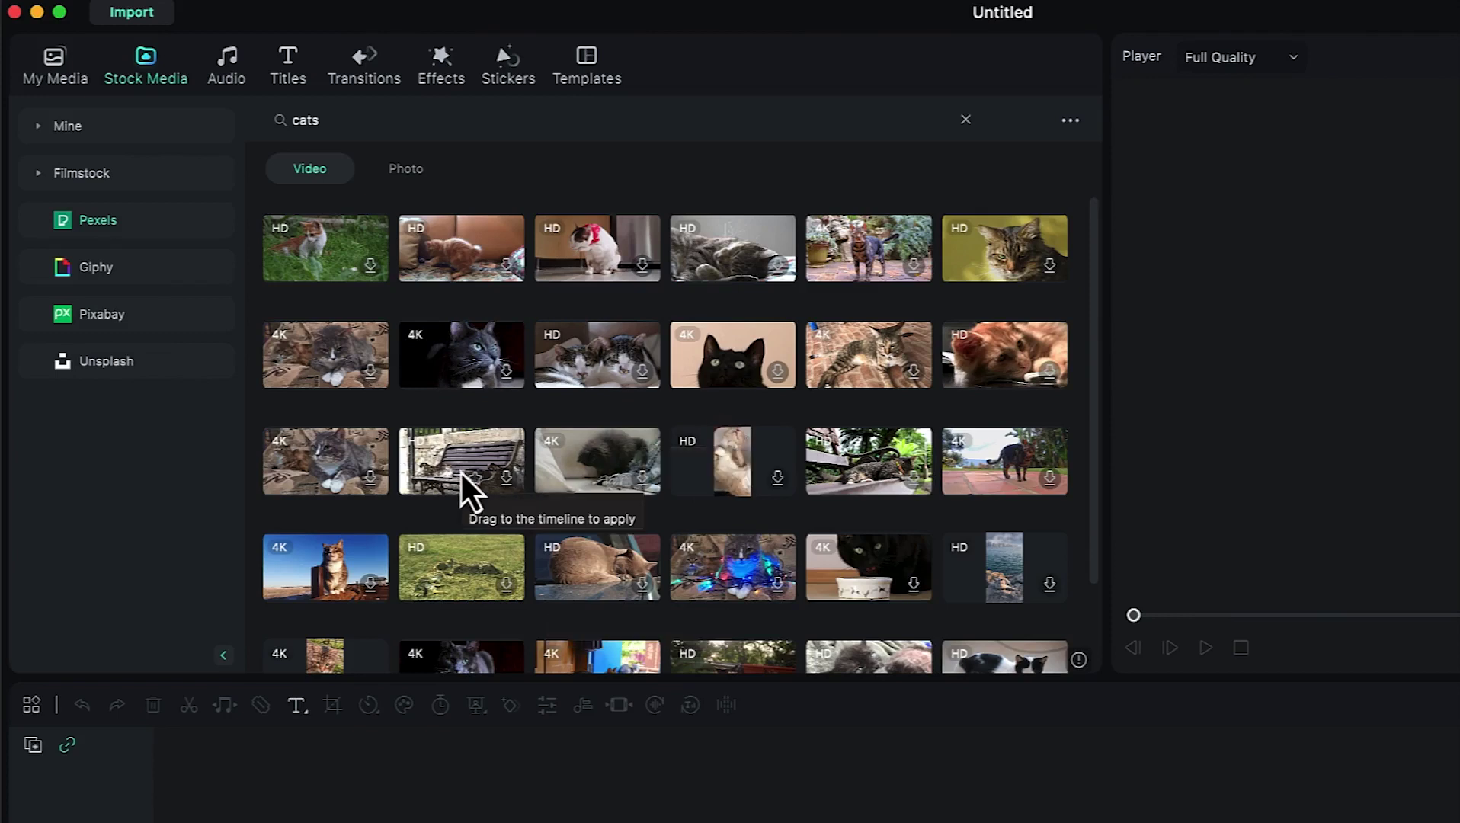
left_click(407, 169)
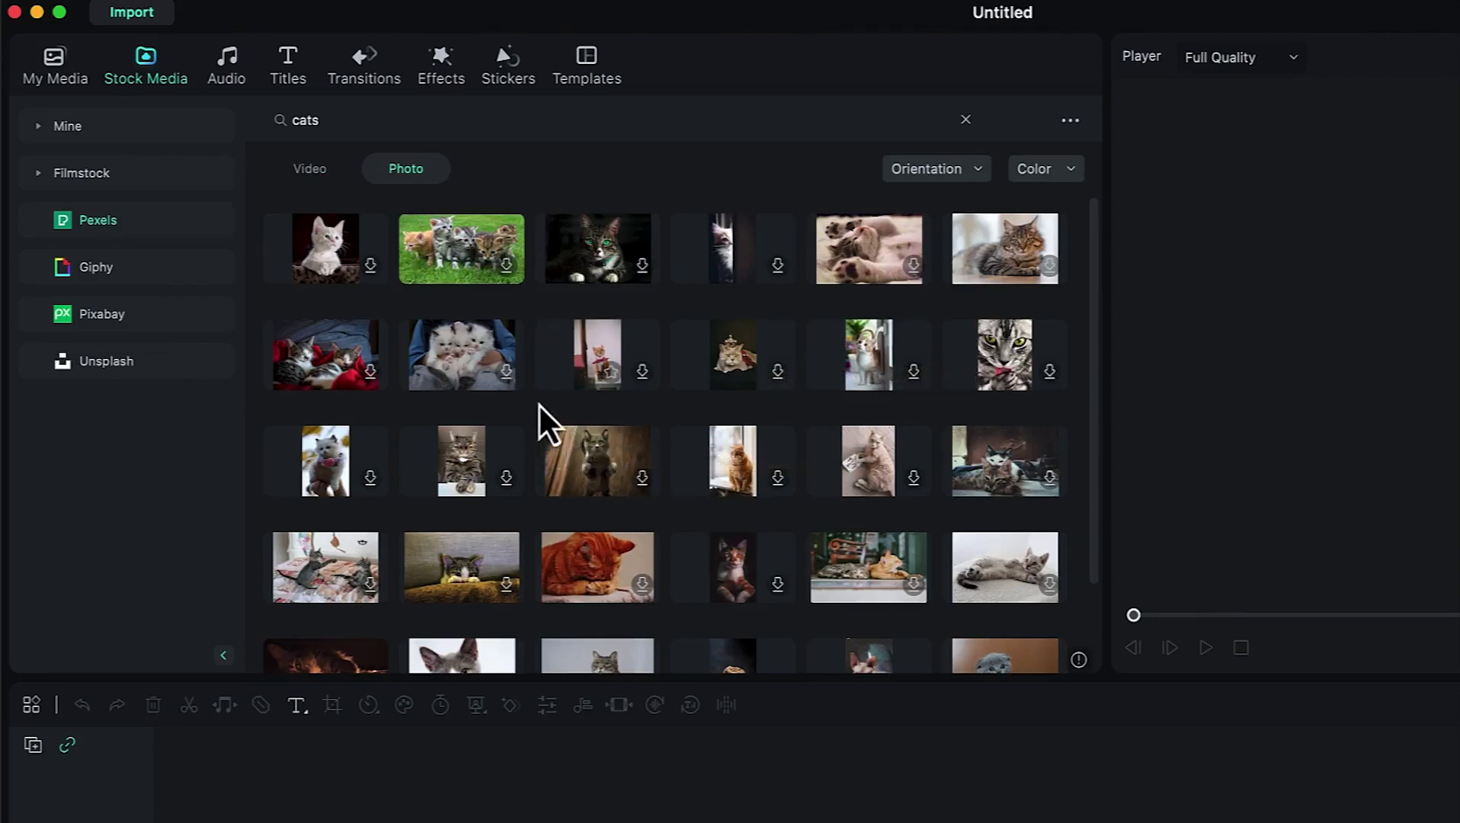
- Expand the Mine stock category and browse Giphy stickers and GIFs, Pixabay videos and Unsplash photos
left_click(40, 130)
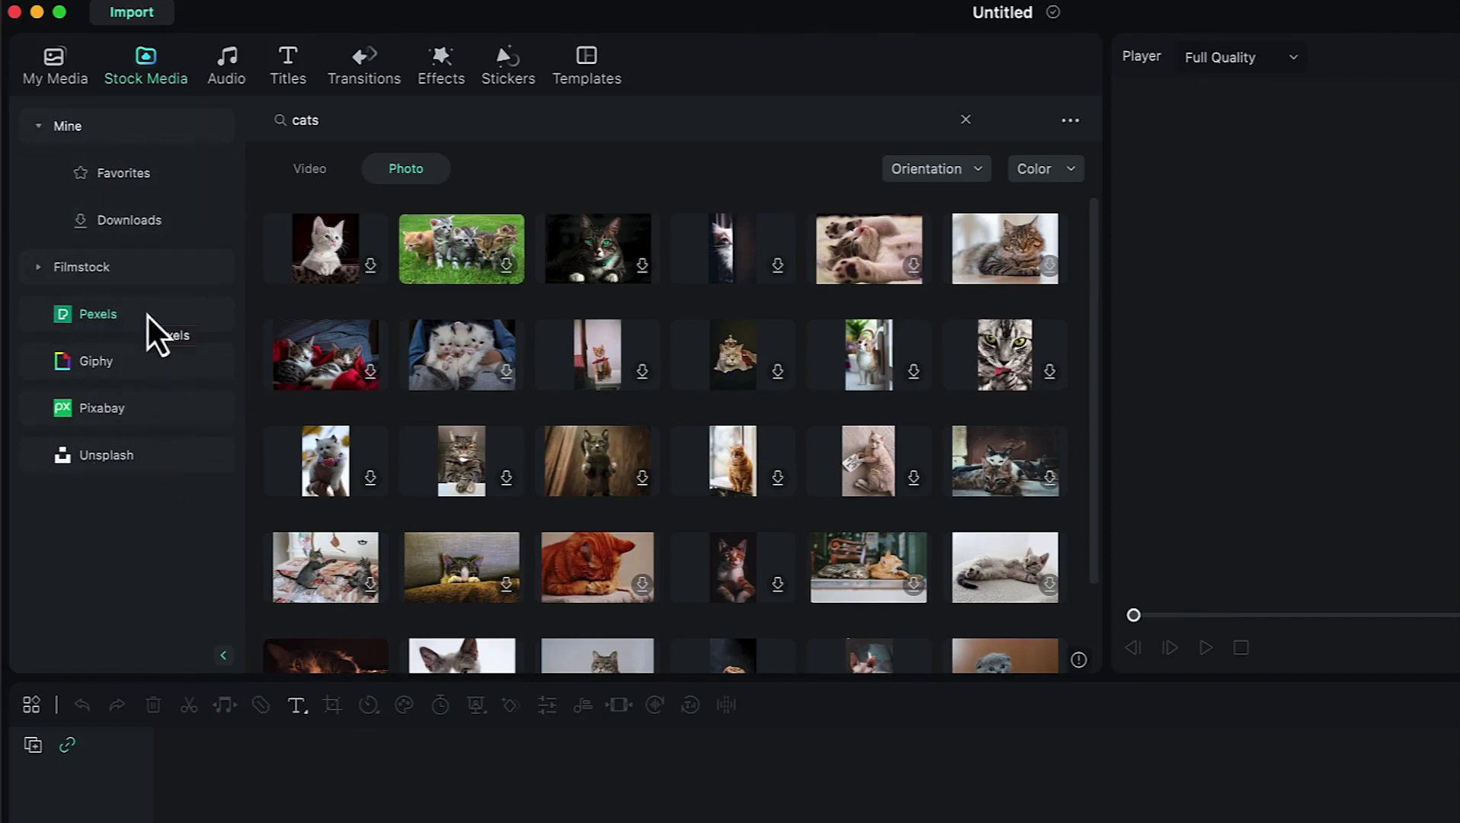
left_click(148, 368)
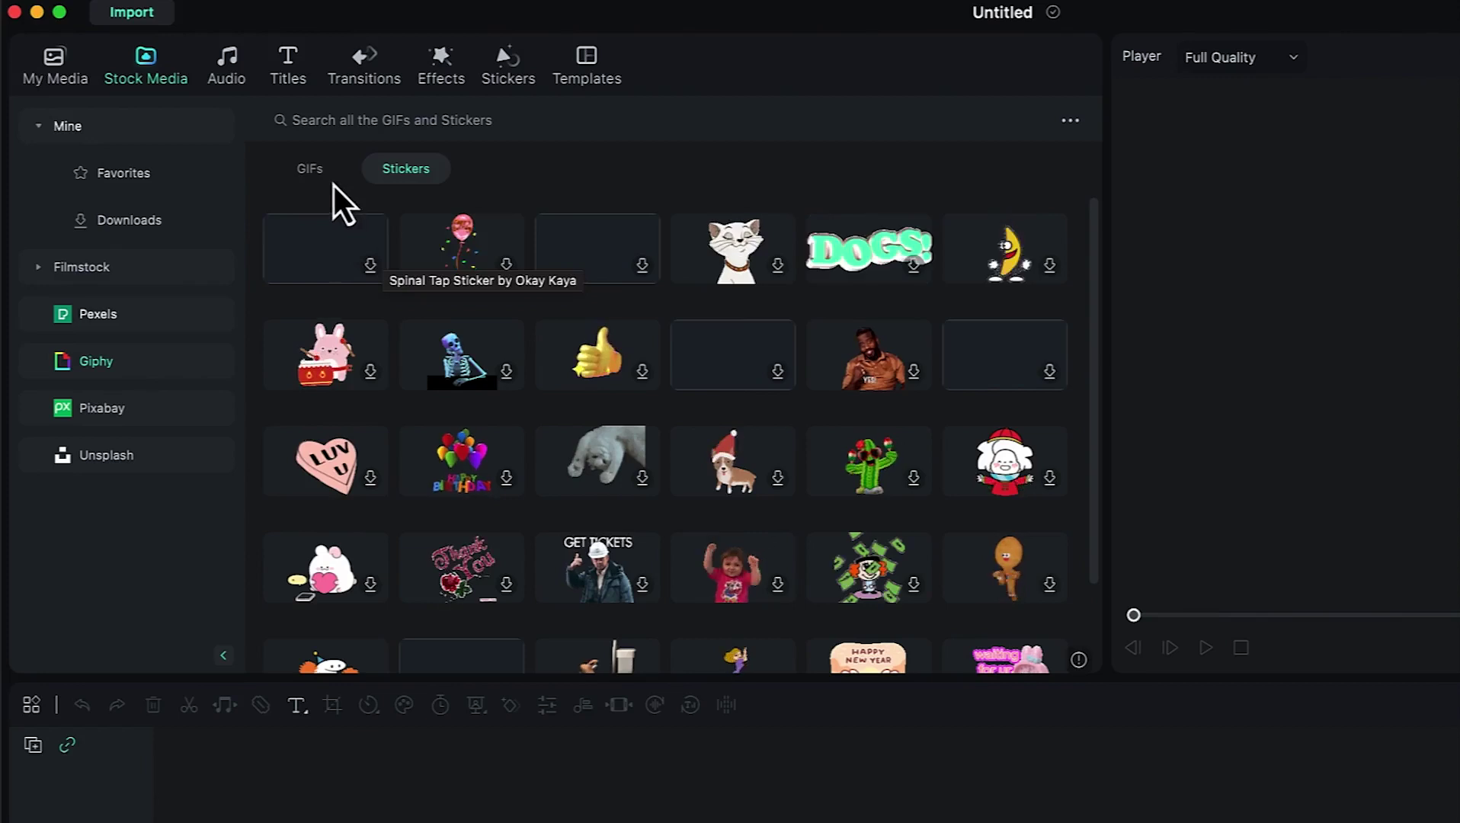
left_click(310, 168)
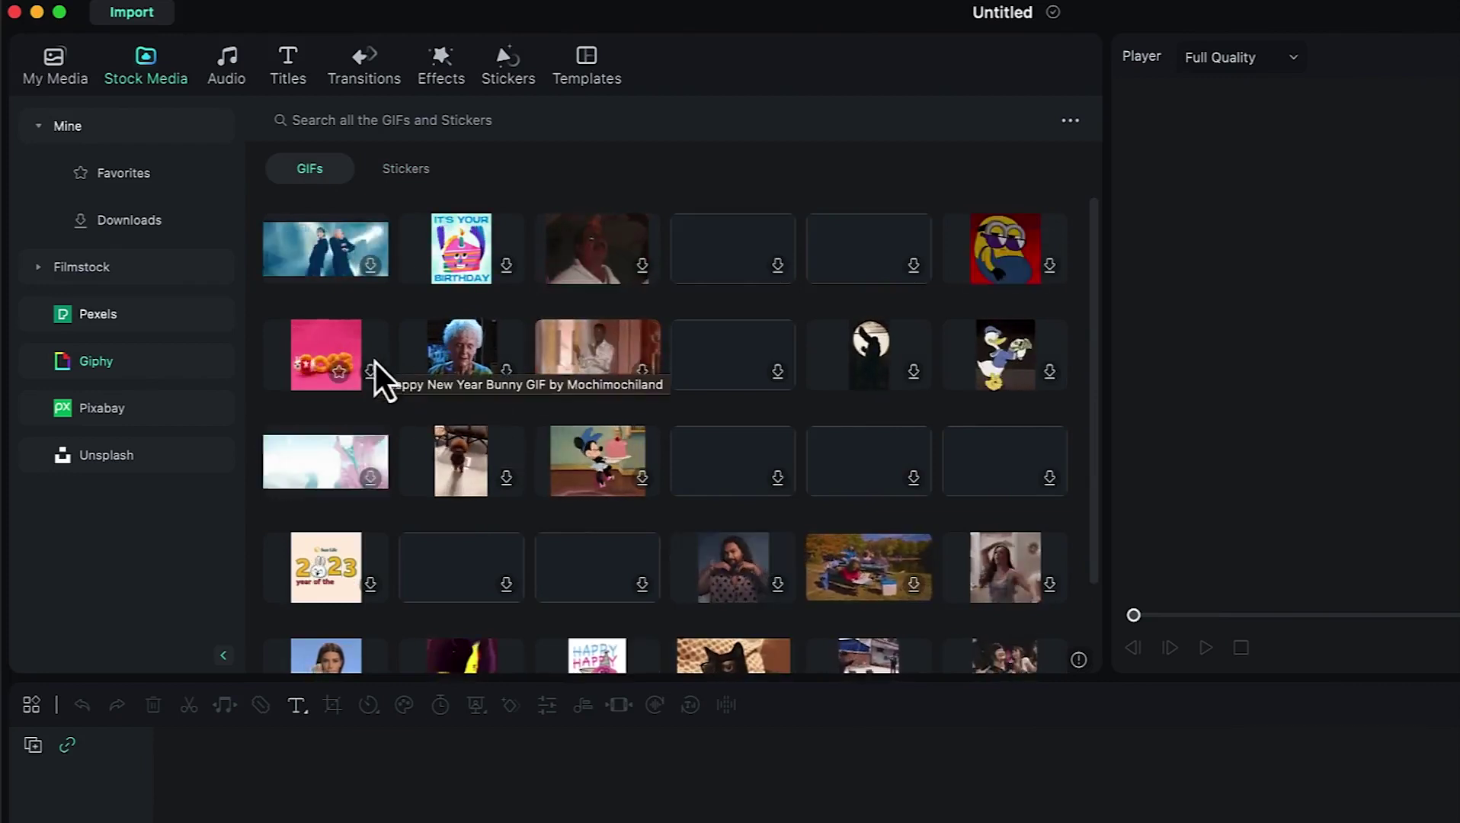
left_click(117, 417)
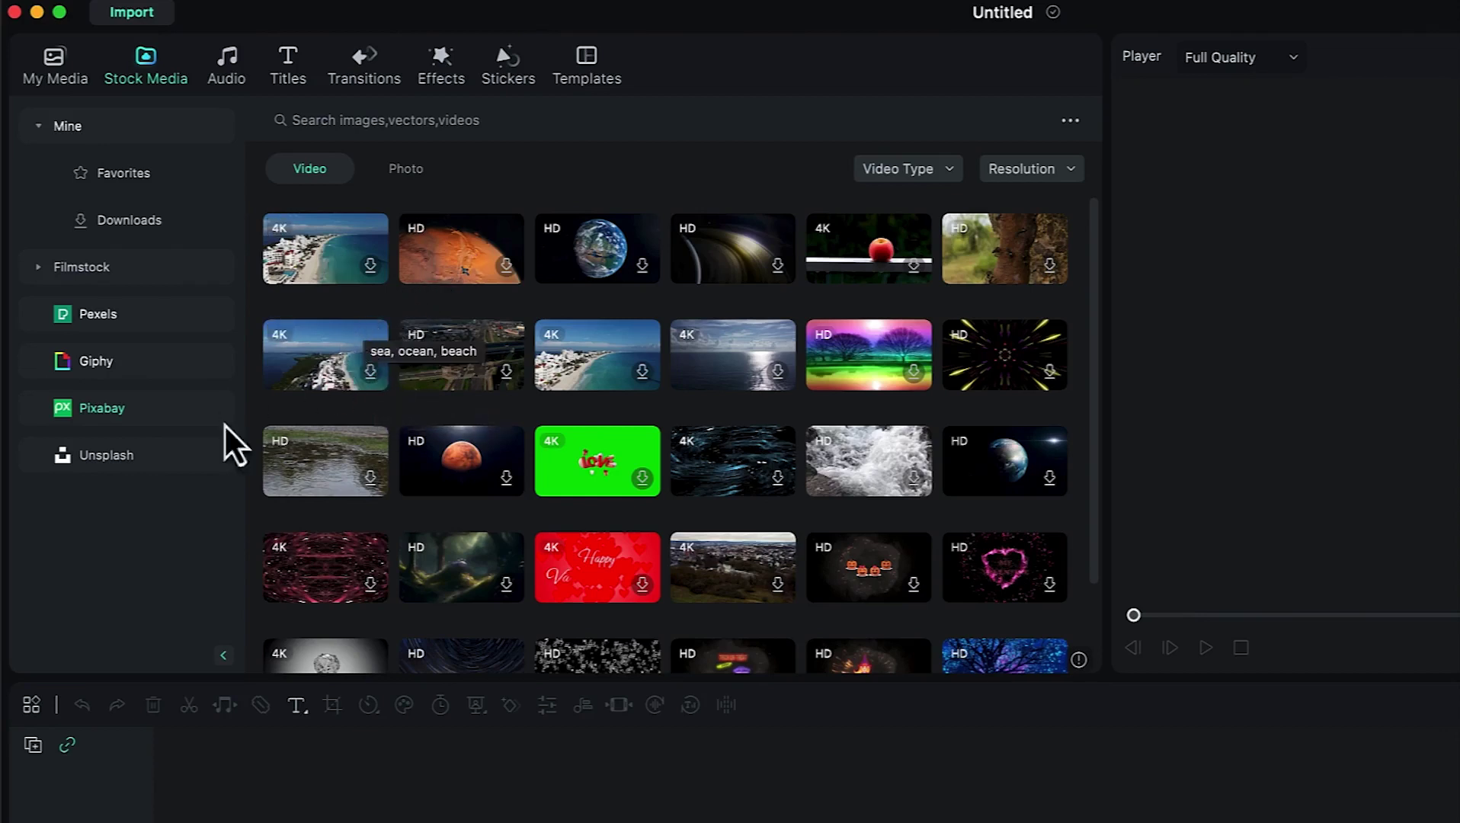
left_click(133, 463)
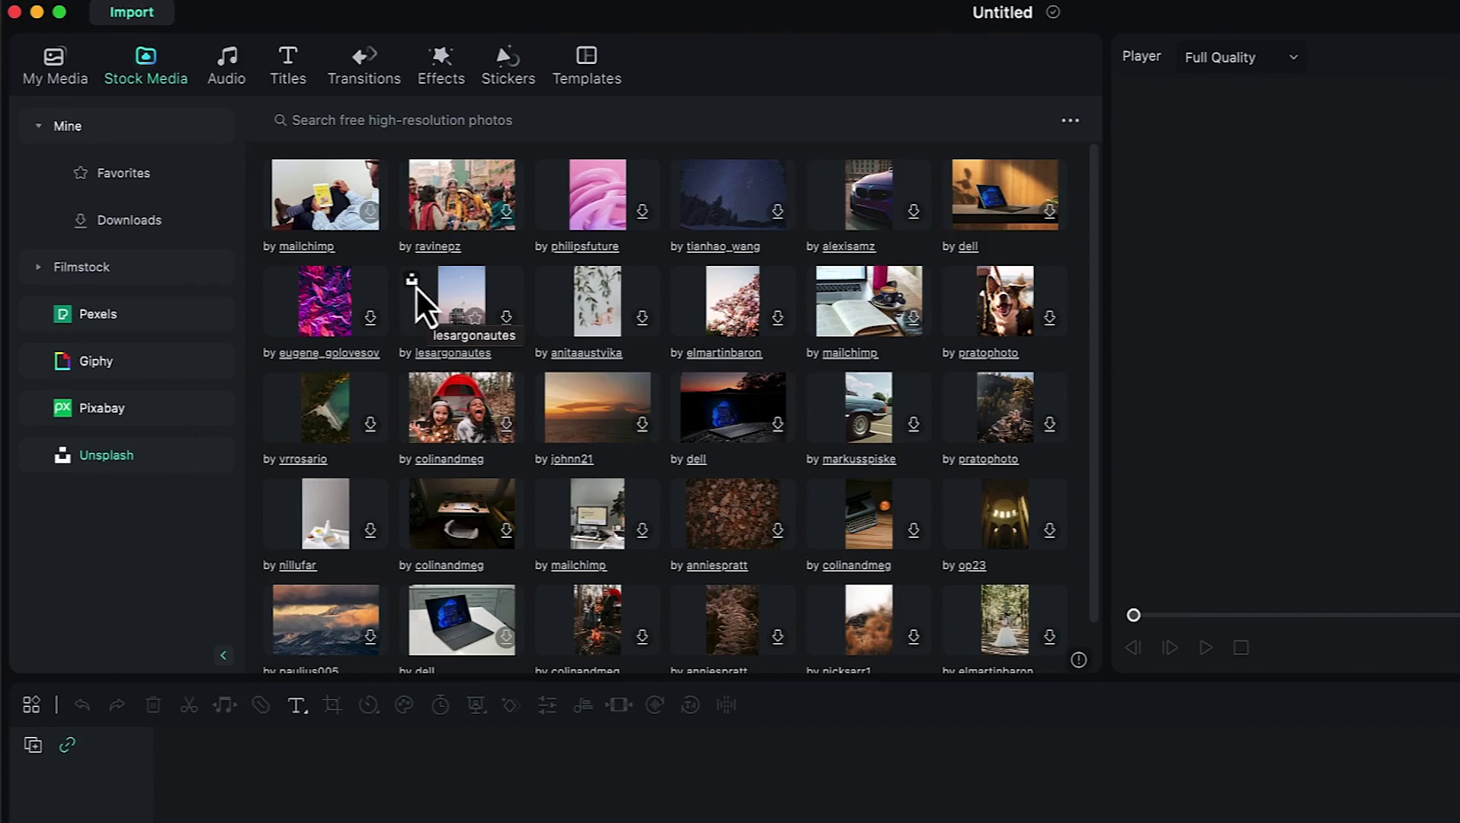
scroll(524, 407, "down", 2)
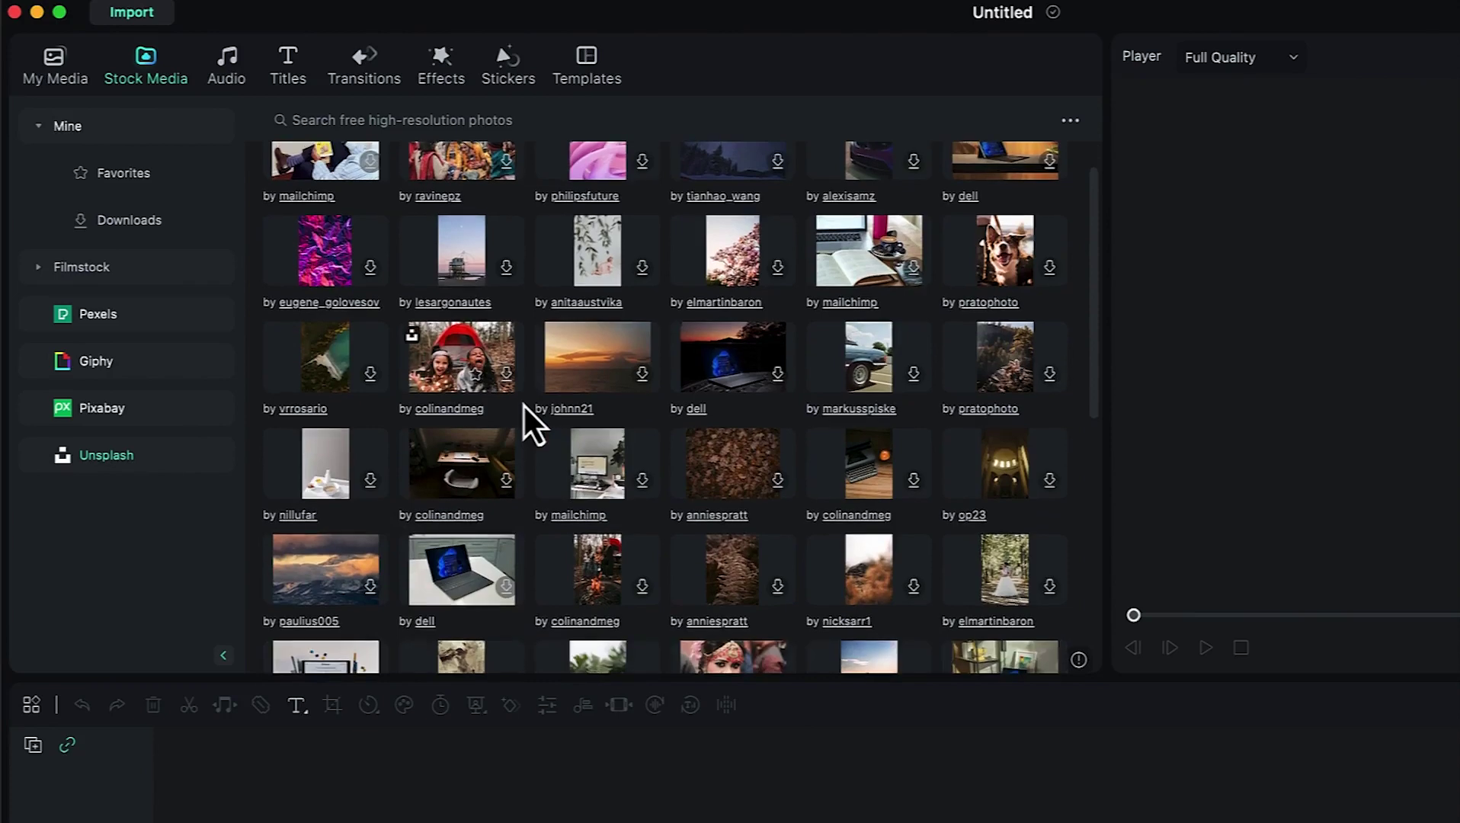
scroll(525, 407, "down", 5)
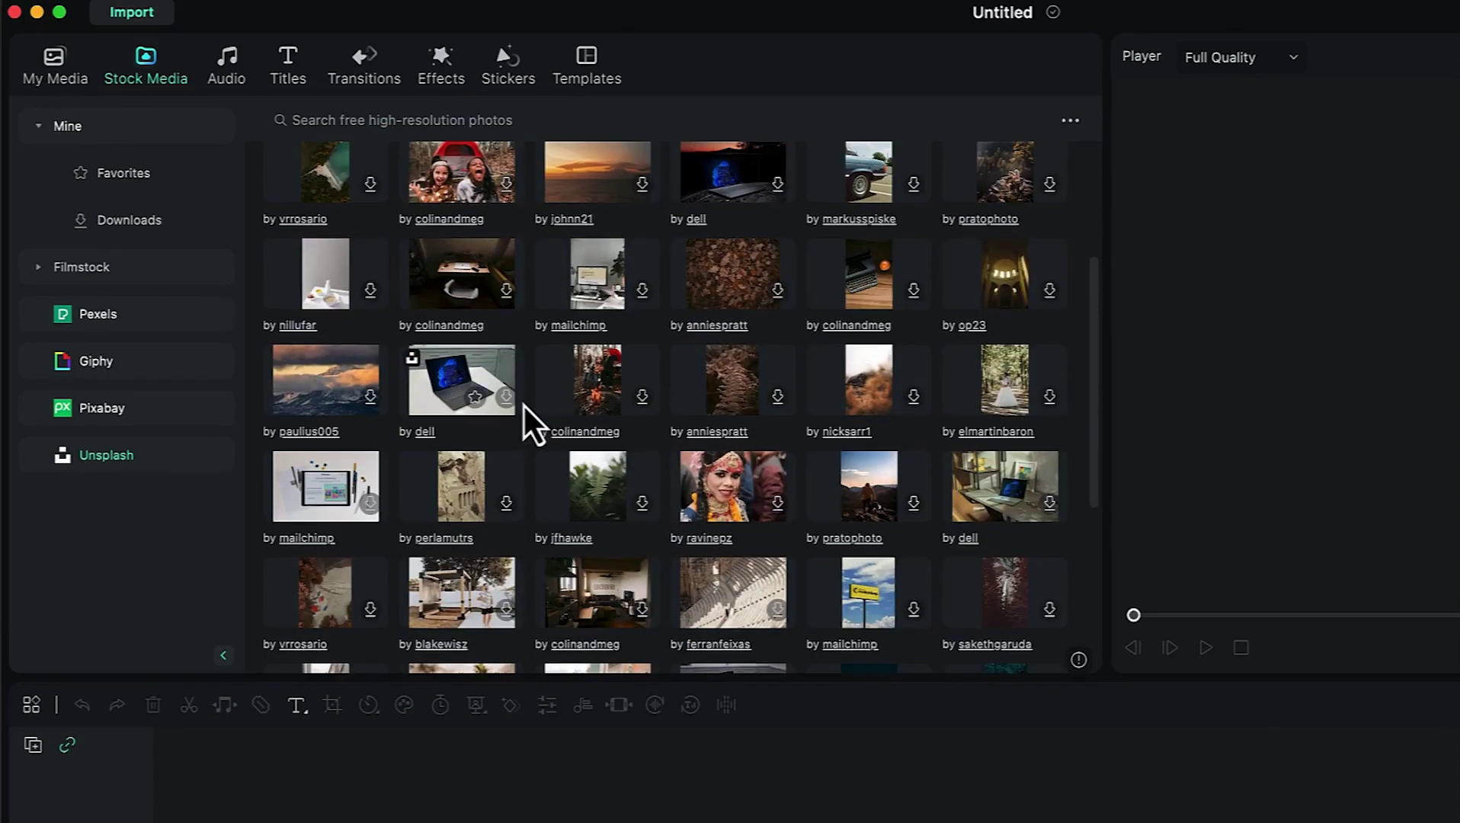
scroll(525, 407, "up", 2)
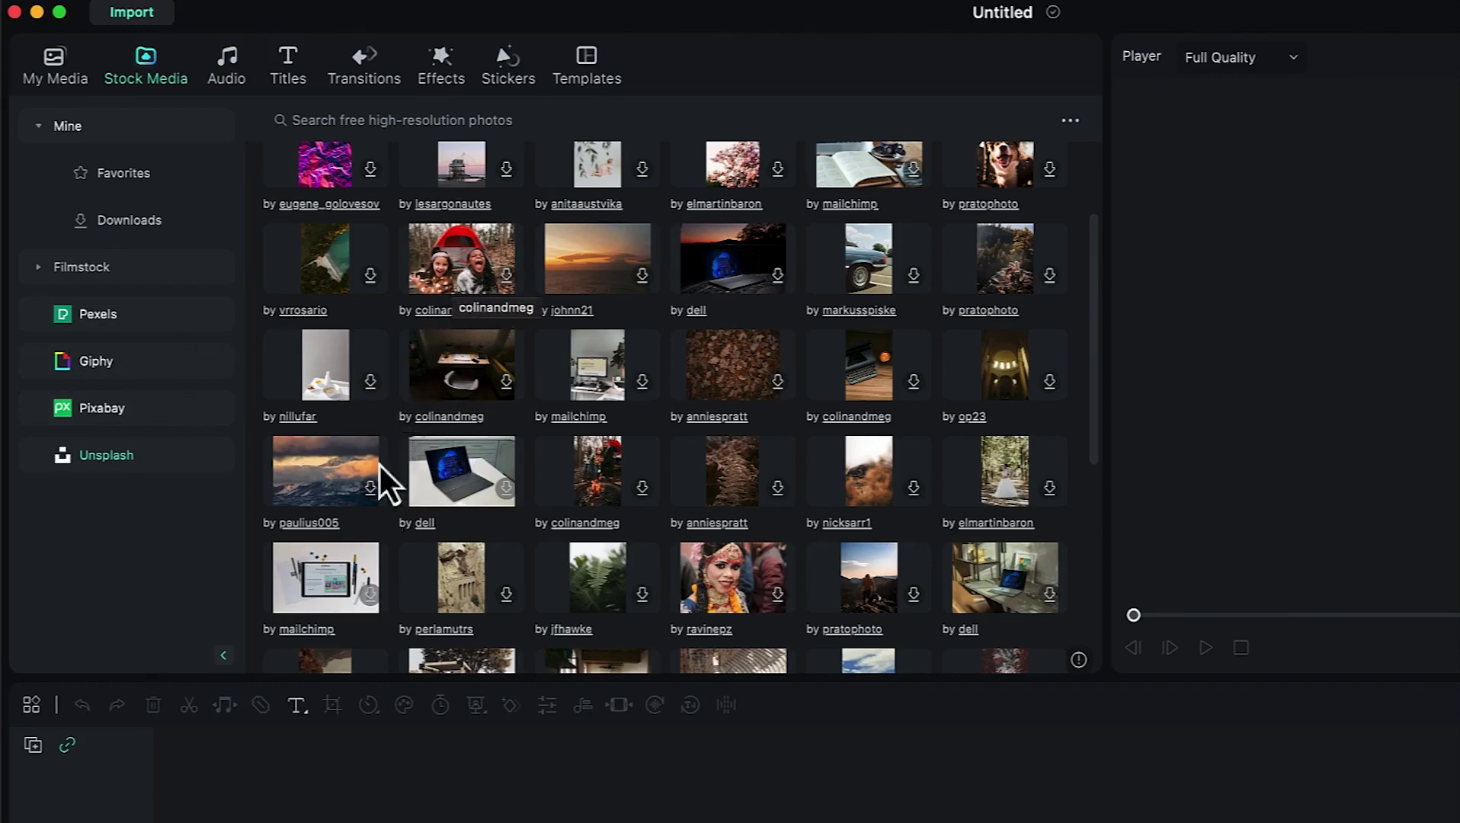
- Look through the audio, titles, transitions, effects and stickers libraries
left_click(237, 65)
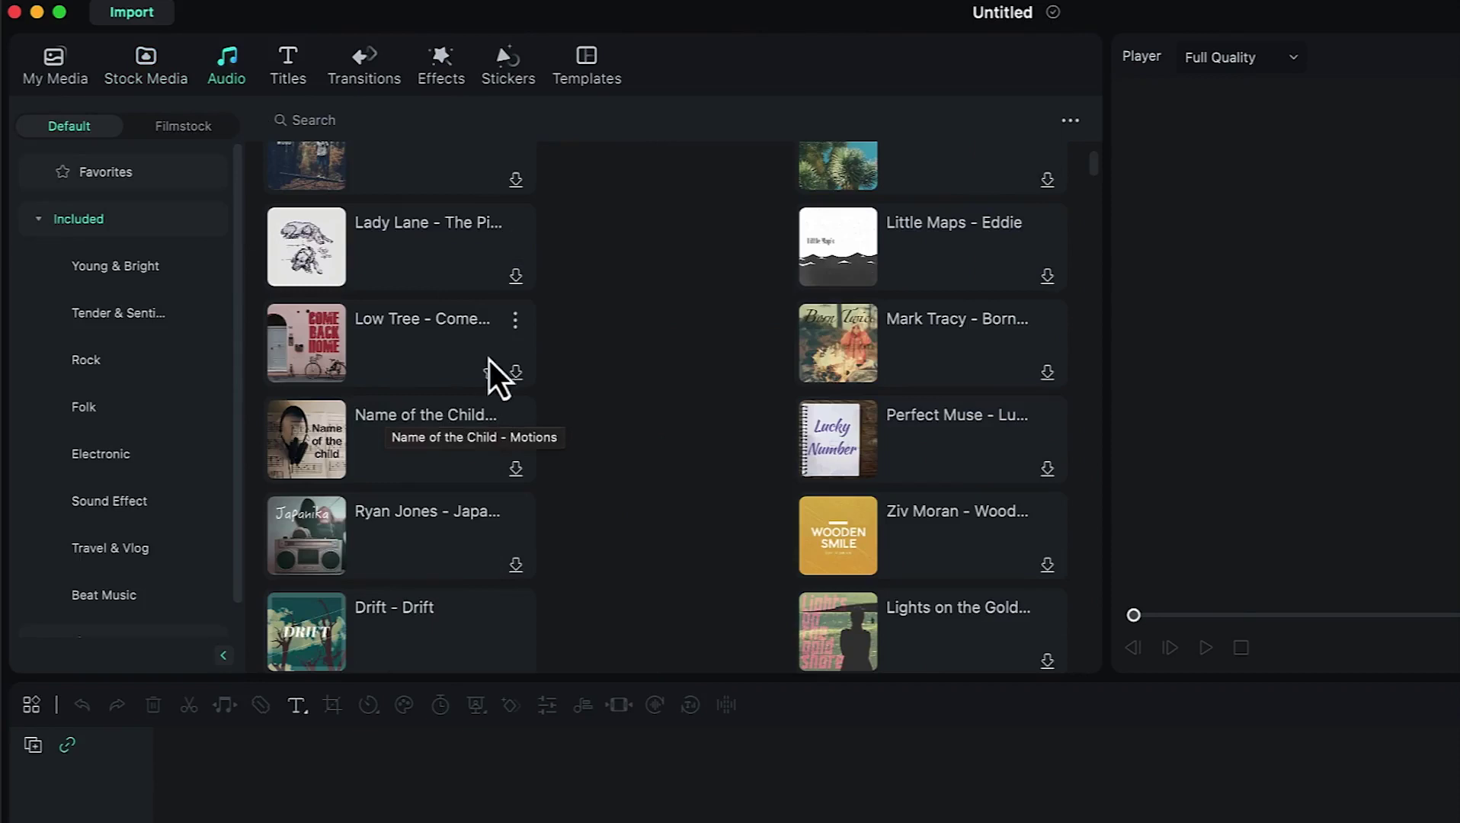
left_click(291, 70)
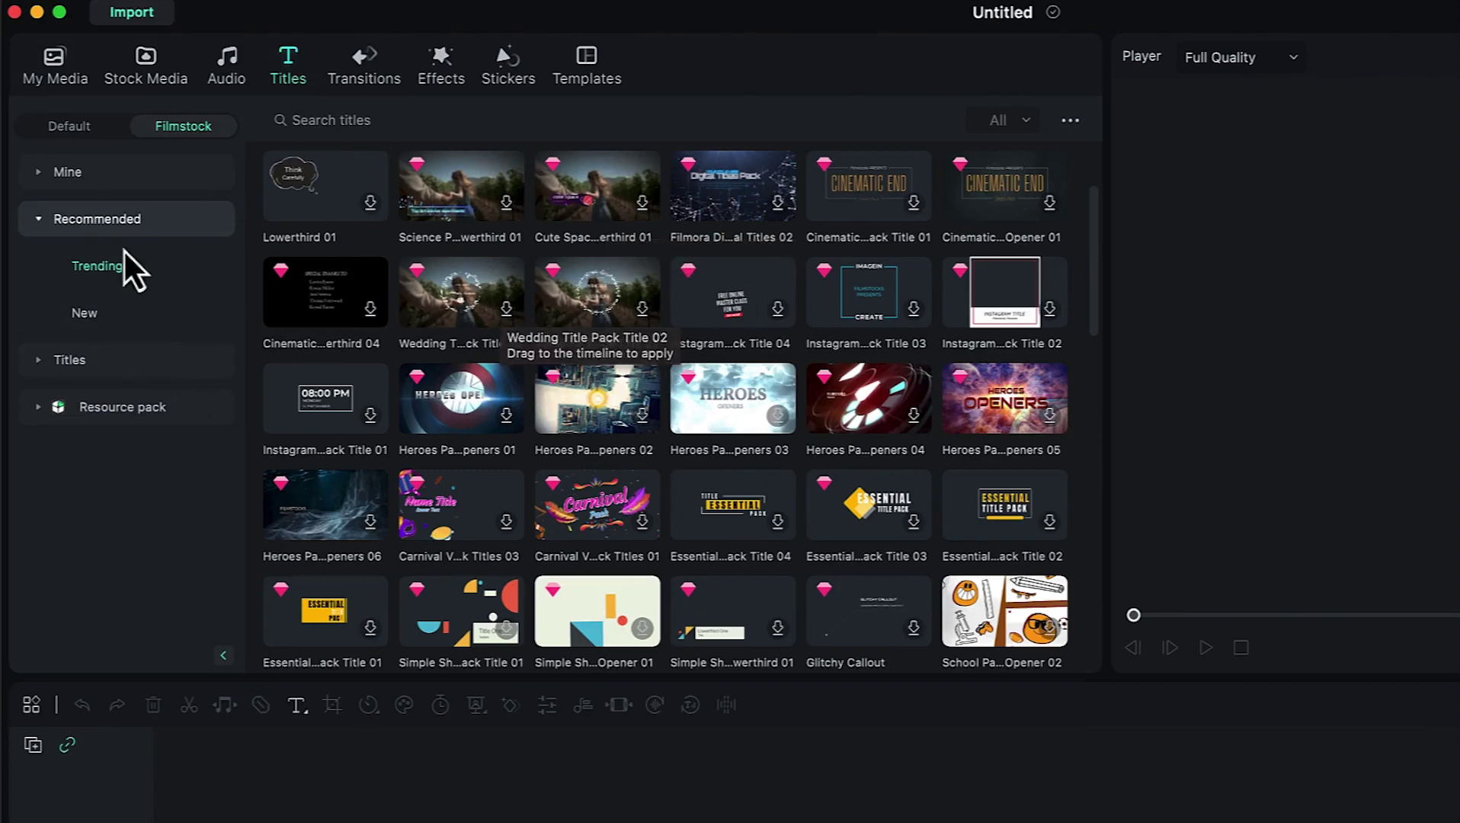
left_click(345, 84)
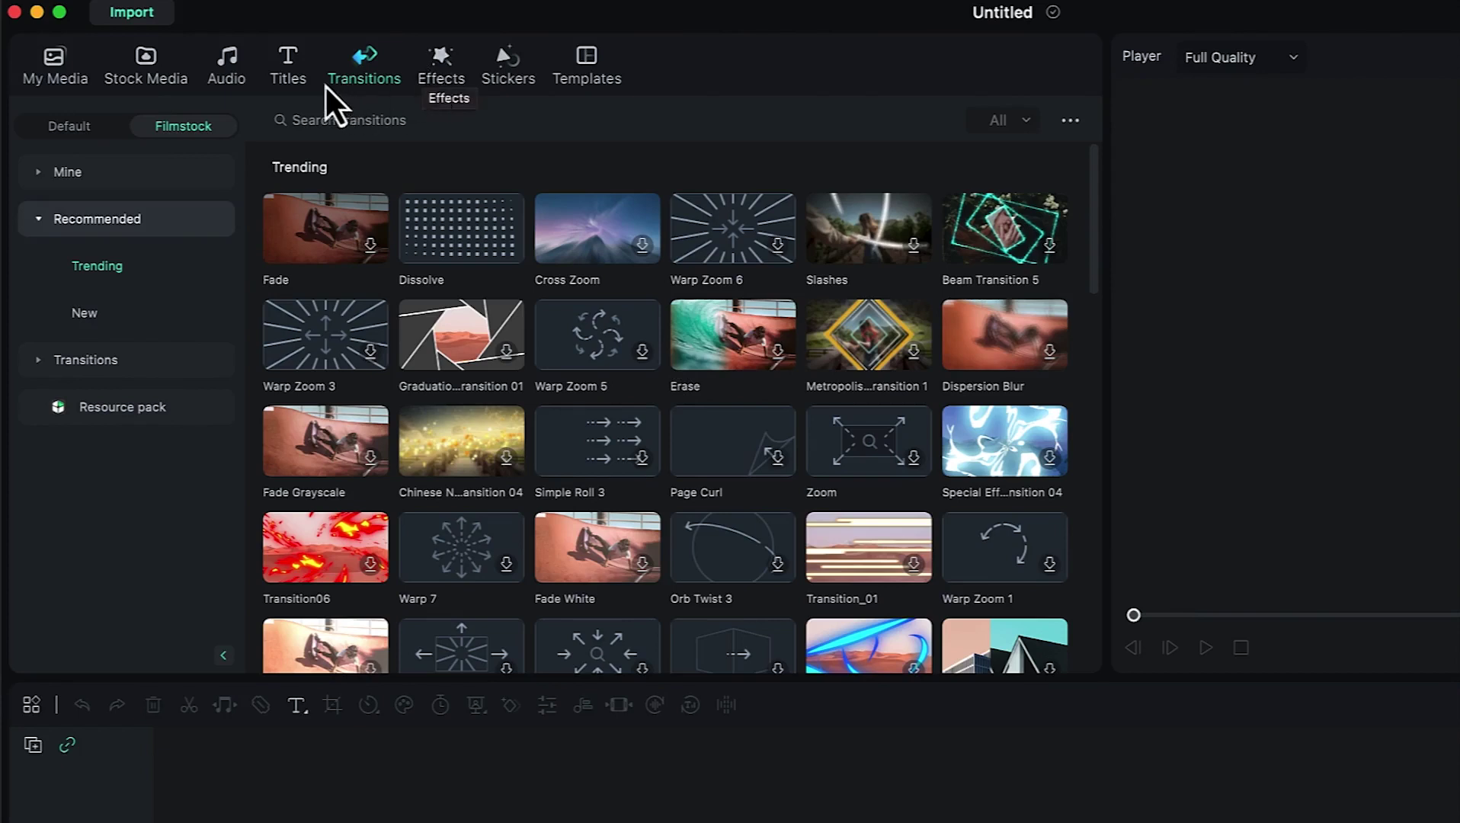
left_click(446, 81)
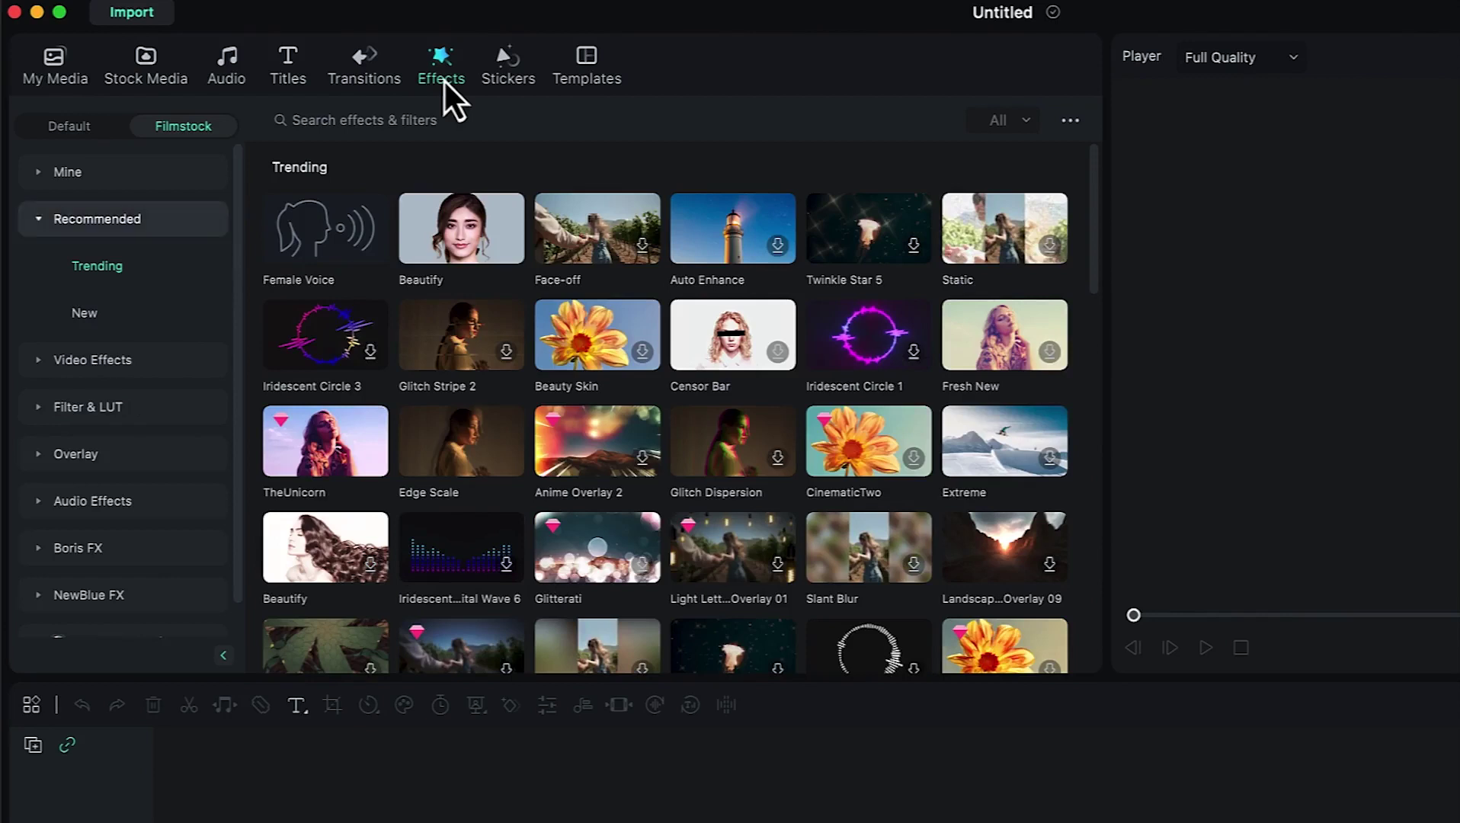
left_click(497, 74)
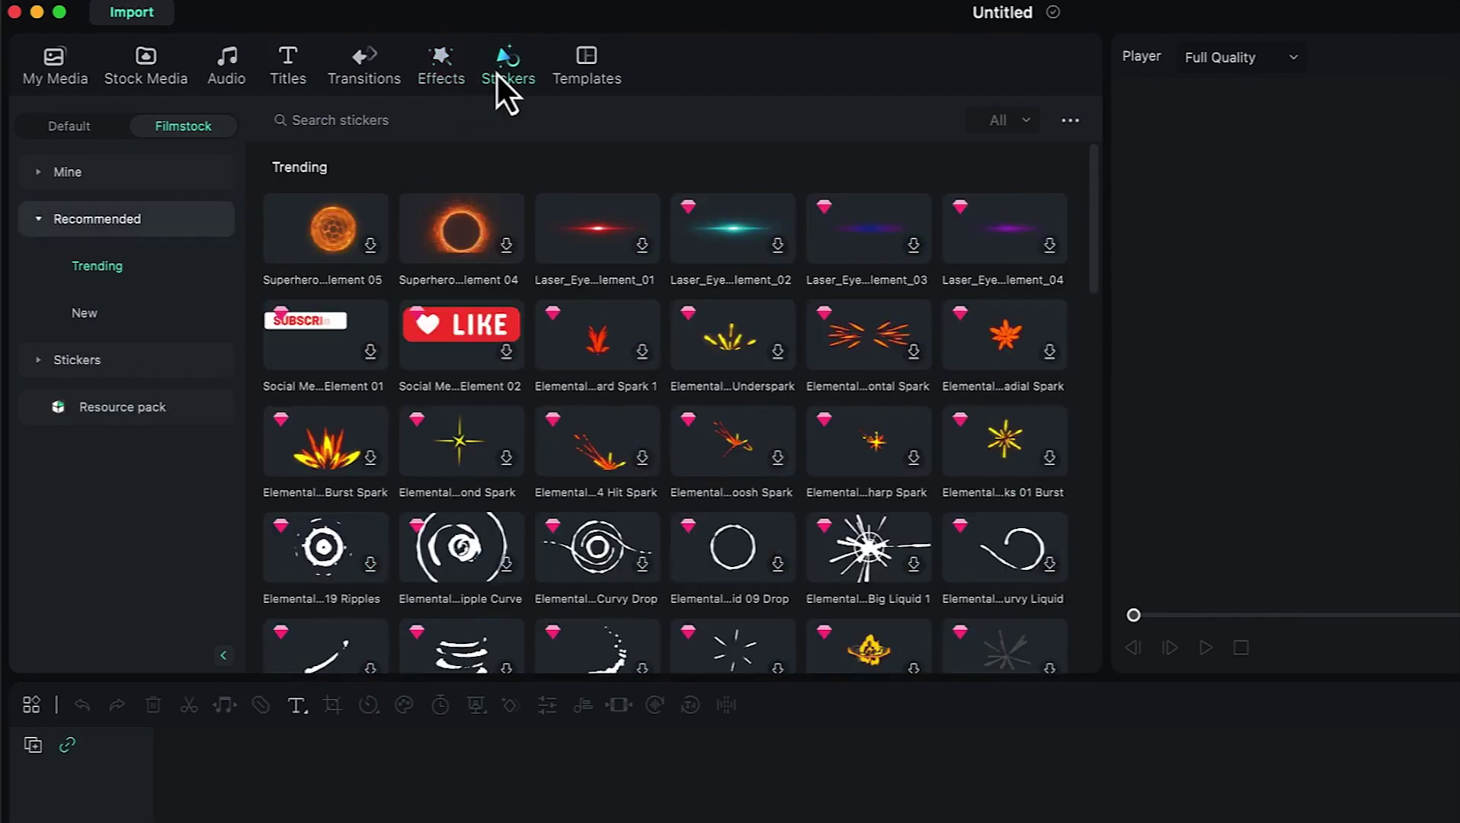
- Browse the Game, Sports, Social Media and Travel template categories and return to the project's own media library
left_click(586, 74)
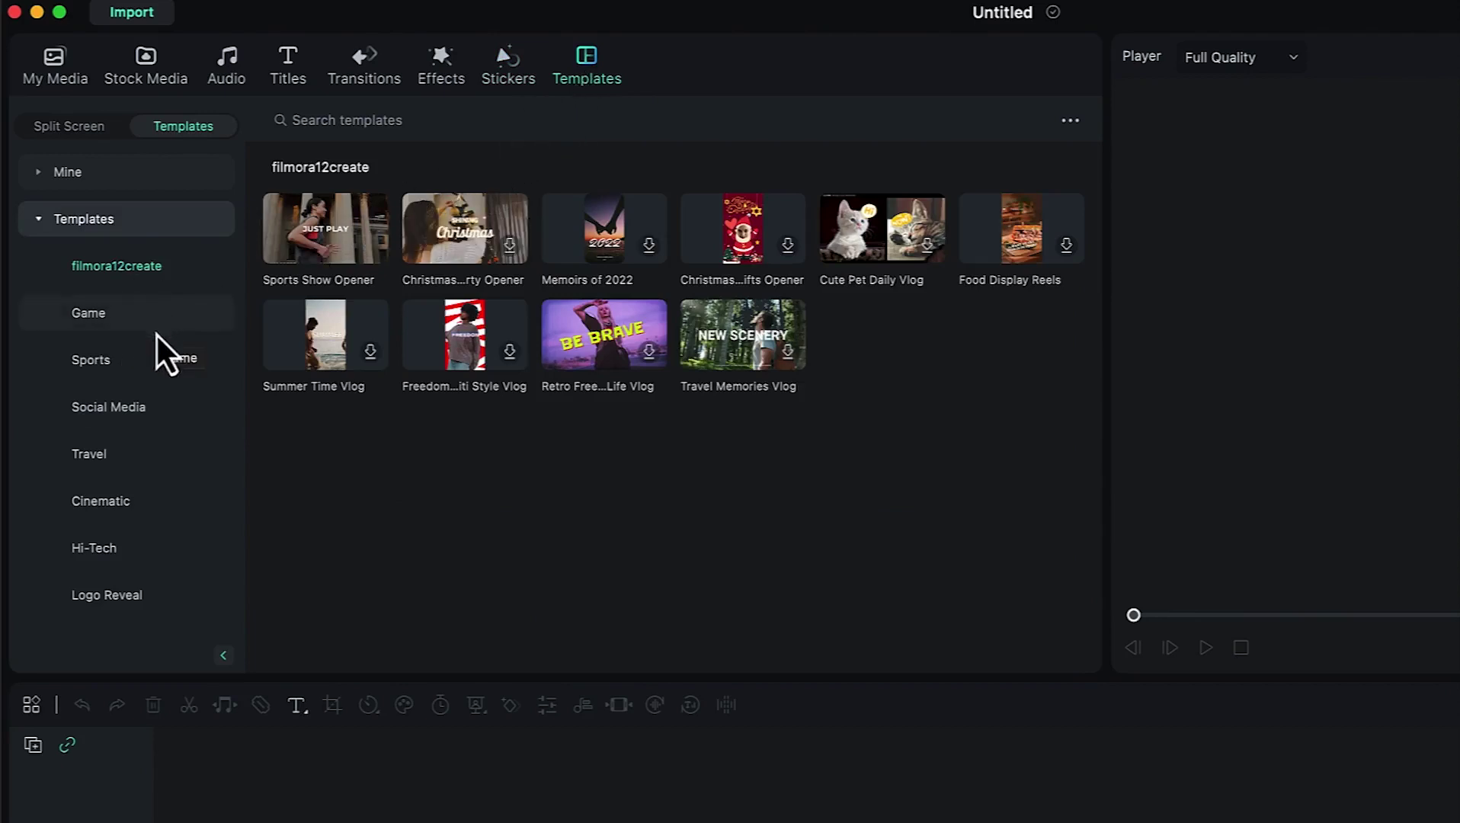
left_click(116, 322)
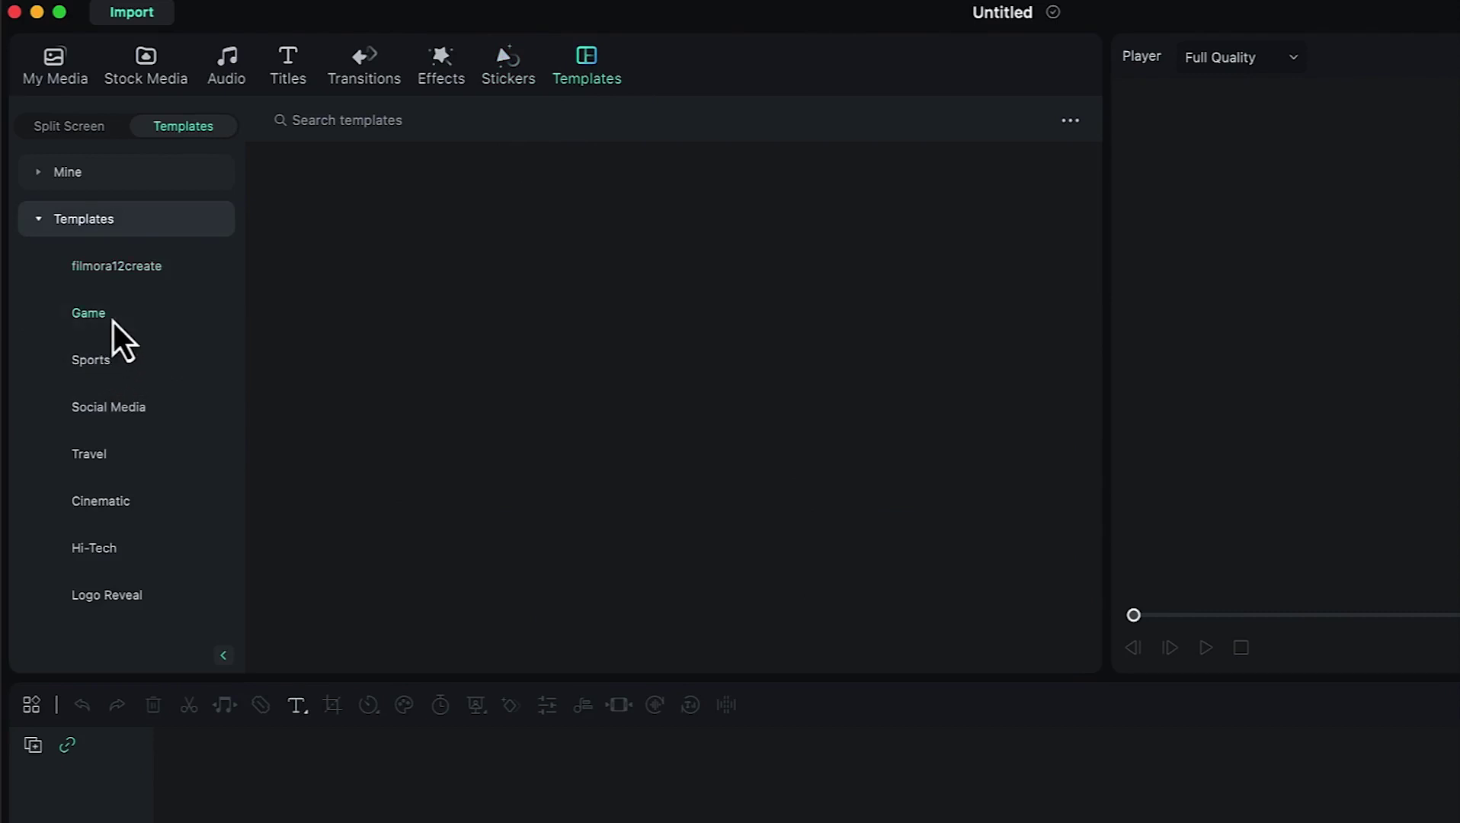
left_click(111, 369)
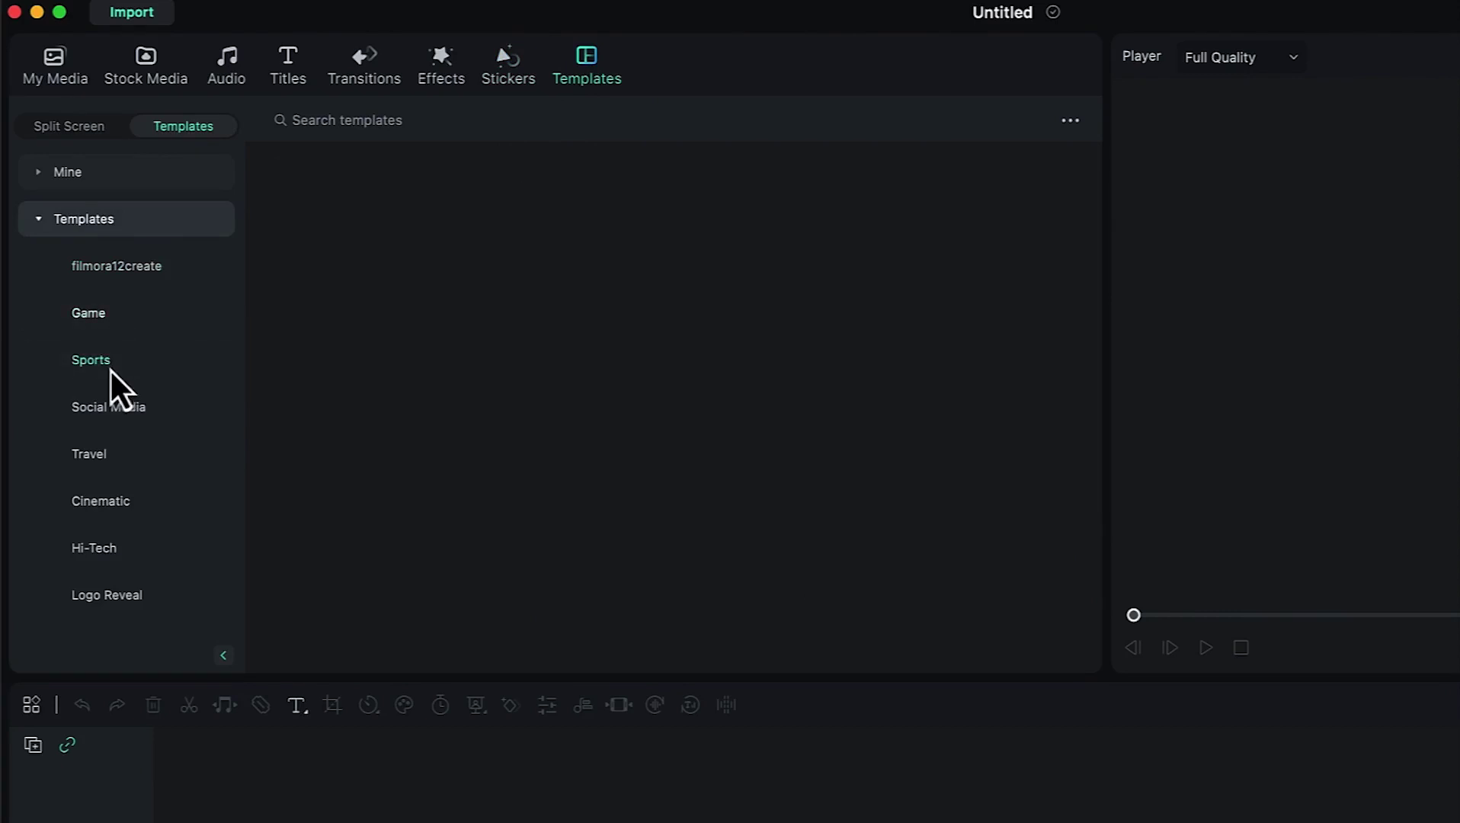
left_click(106, 420)
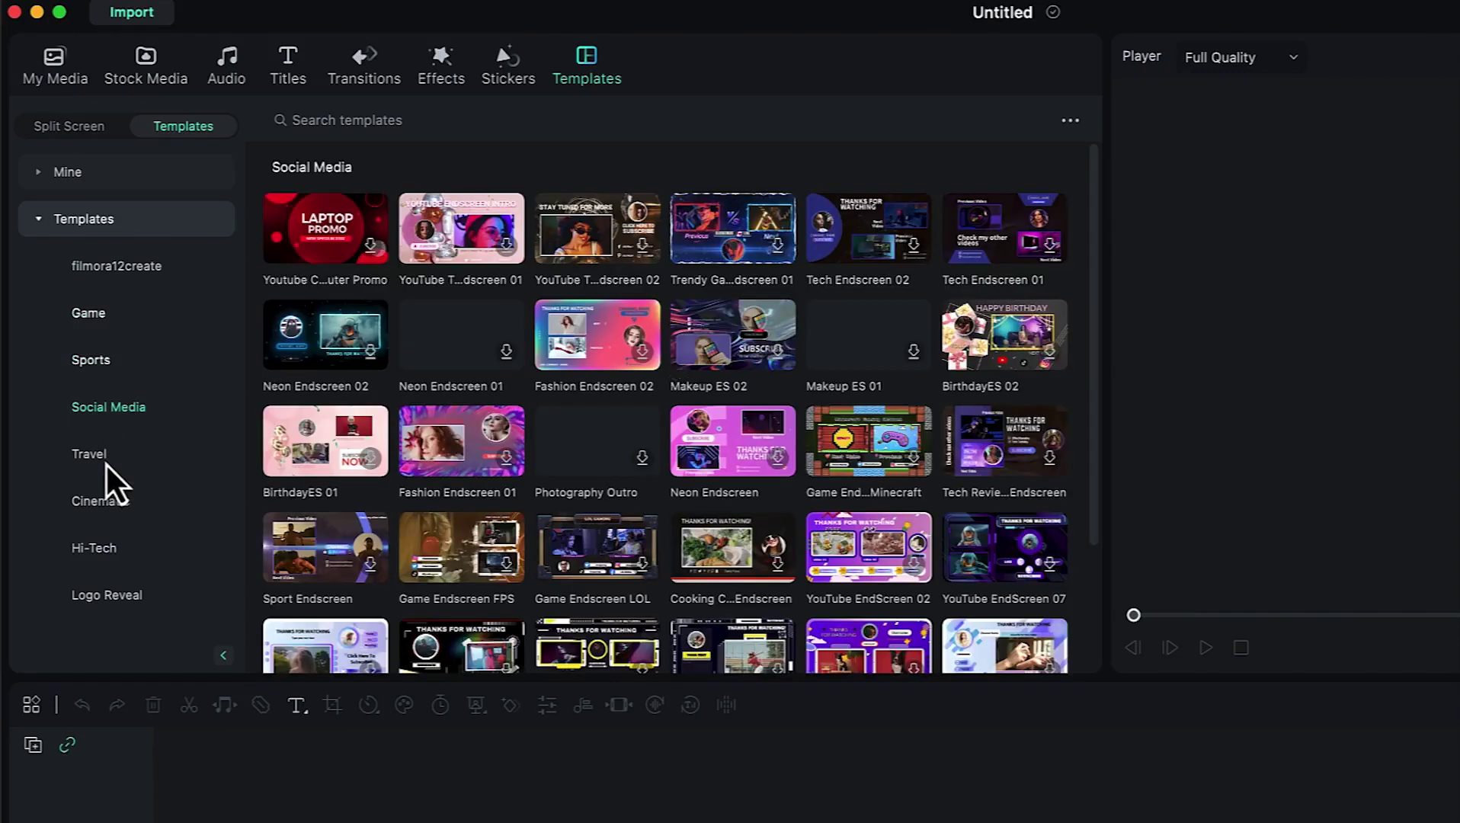
left_click(108, 466)
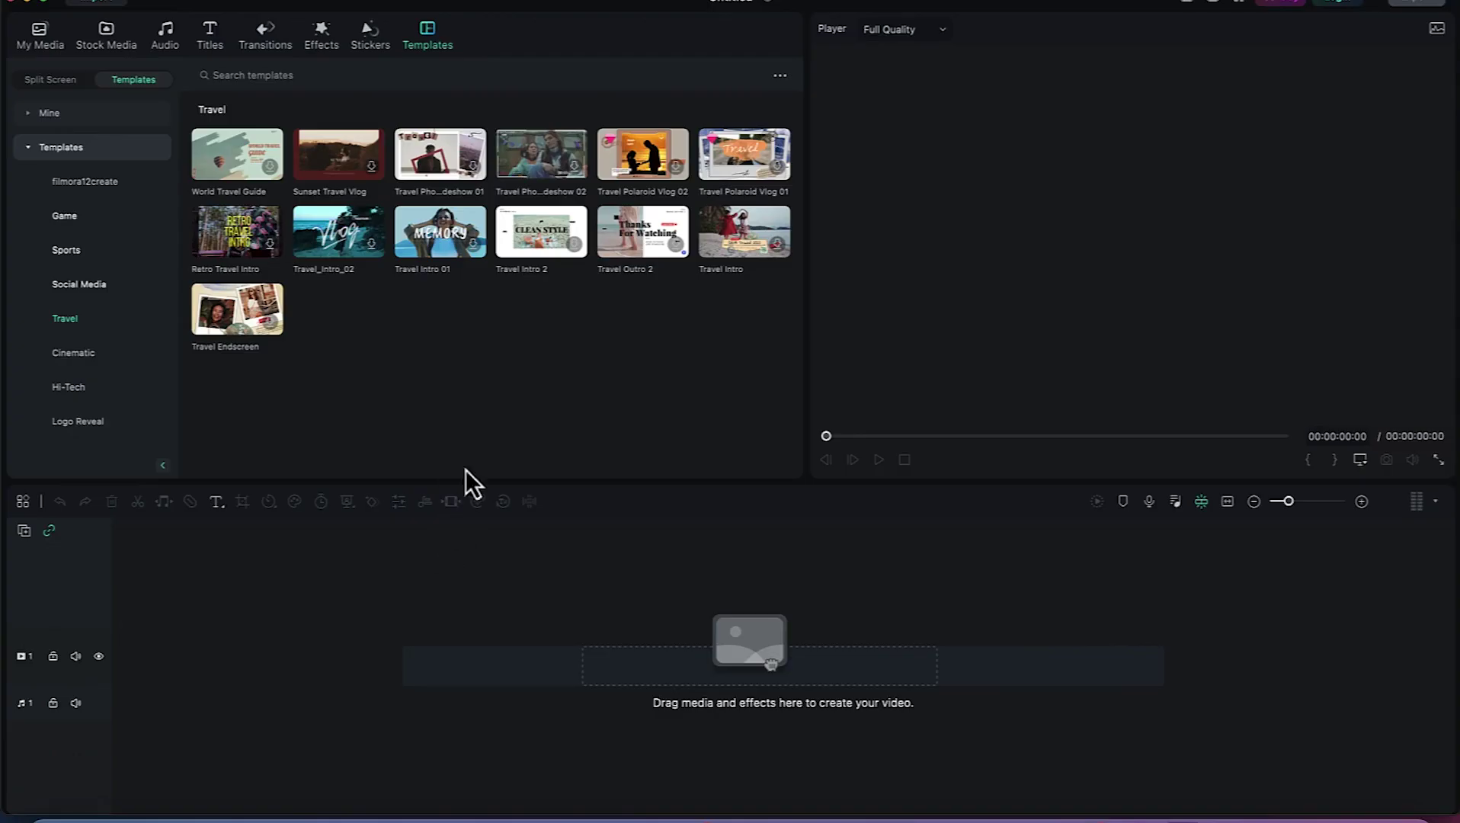
left_click(30, 45)
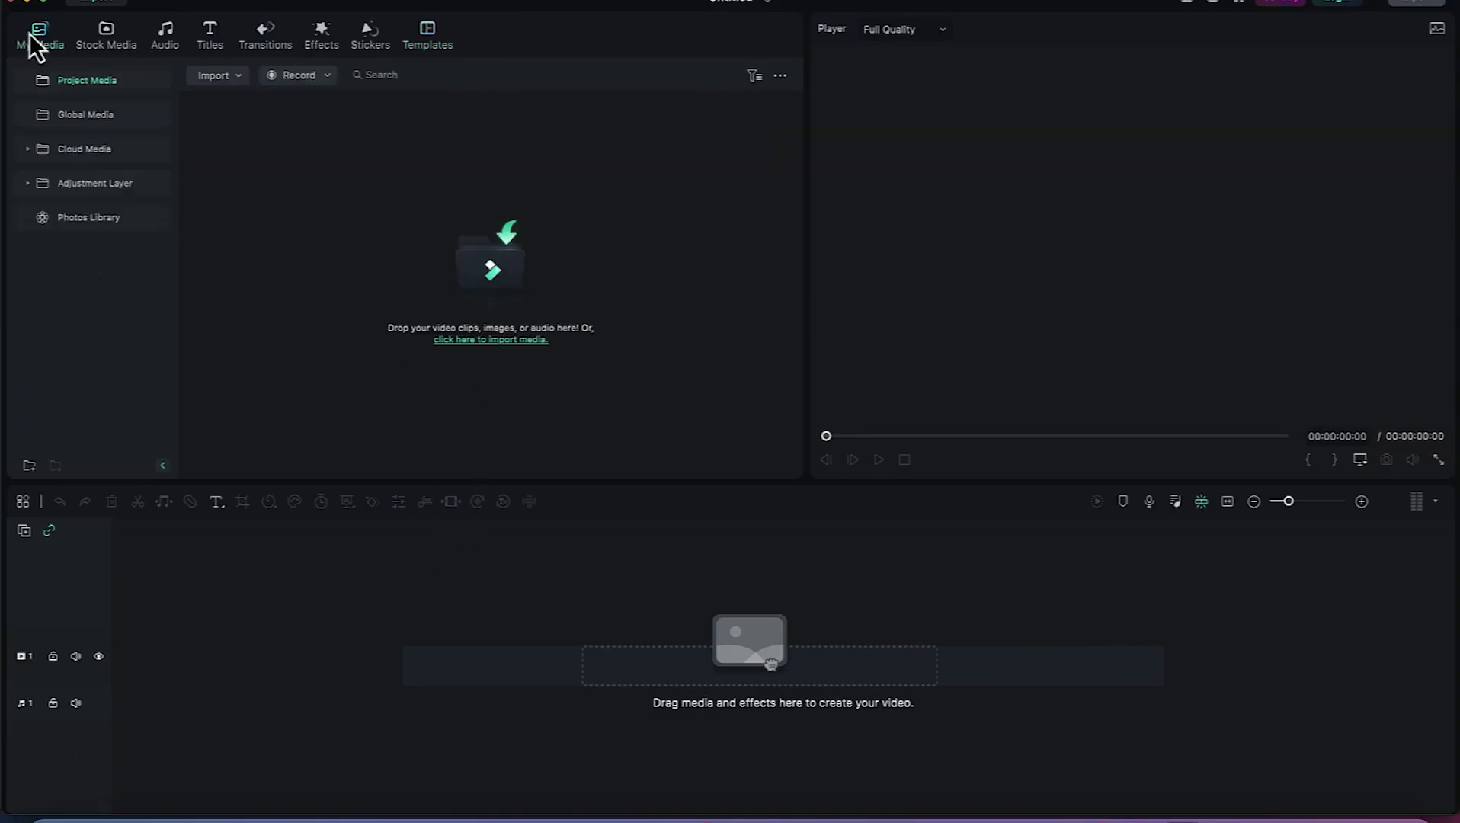